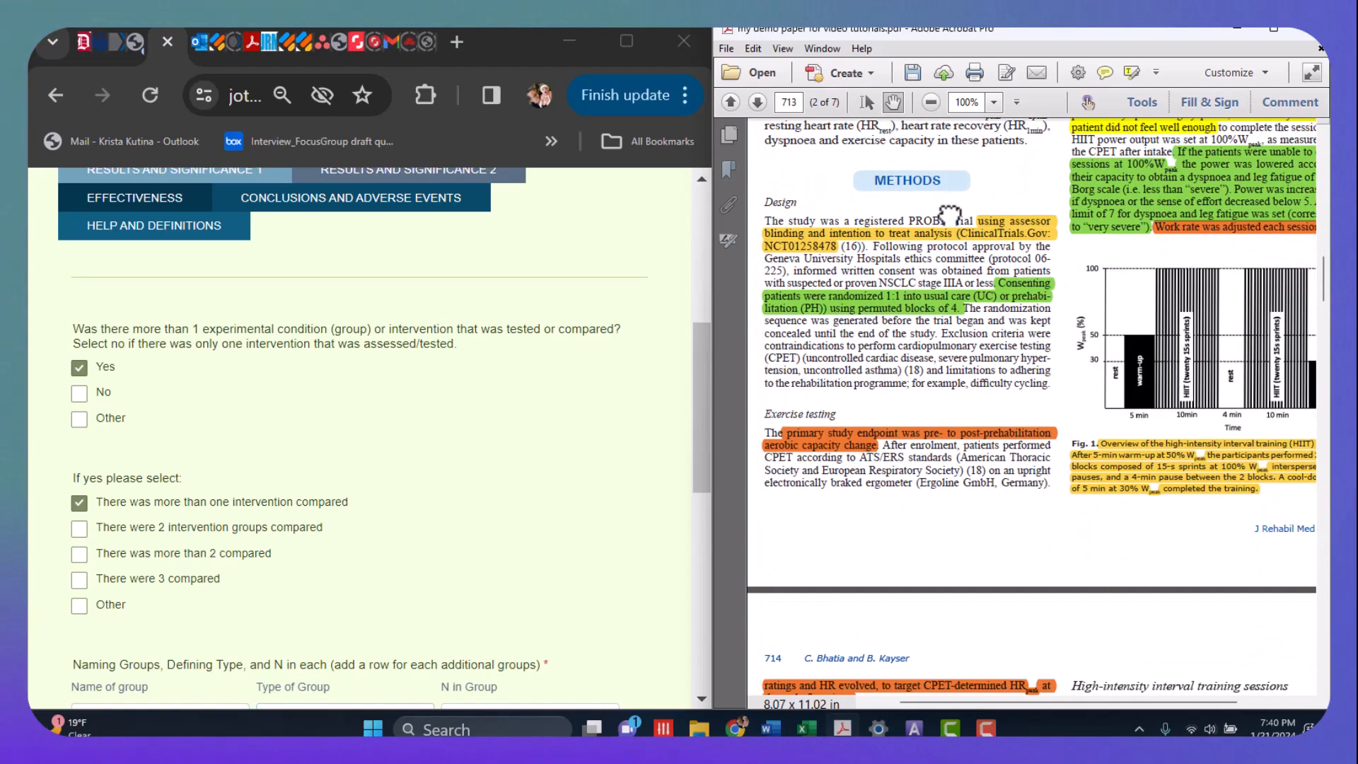
scroll(972, 439, "down", 2)
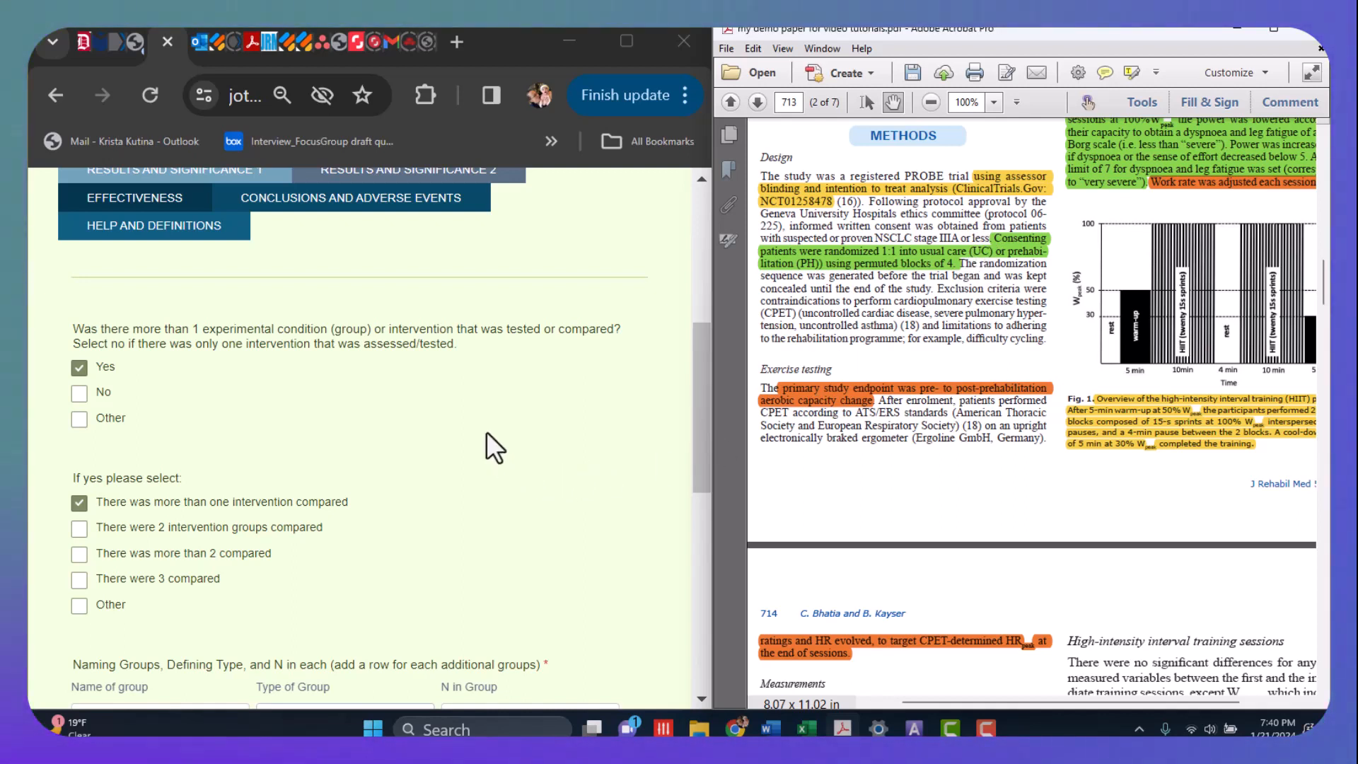
mouse_move(307, 340)
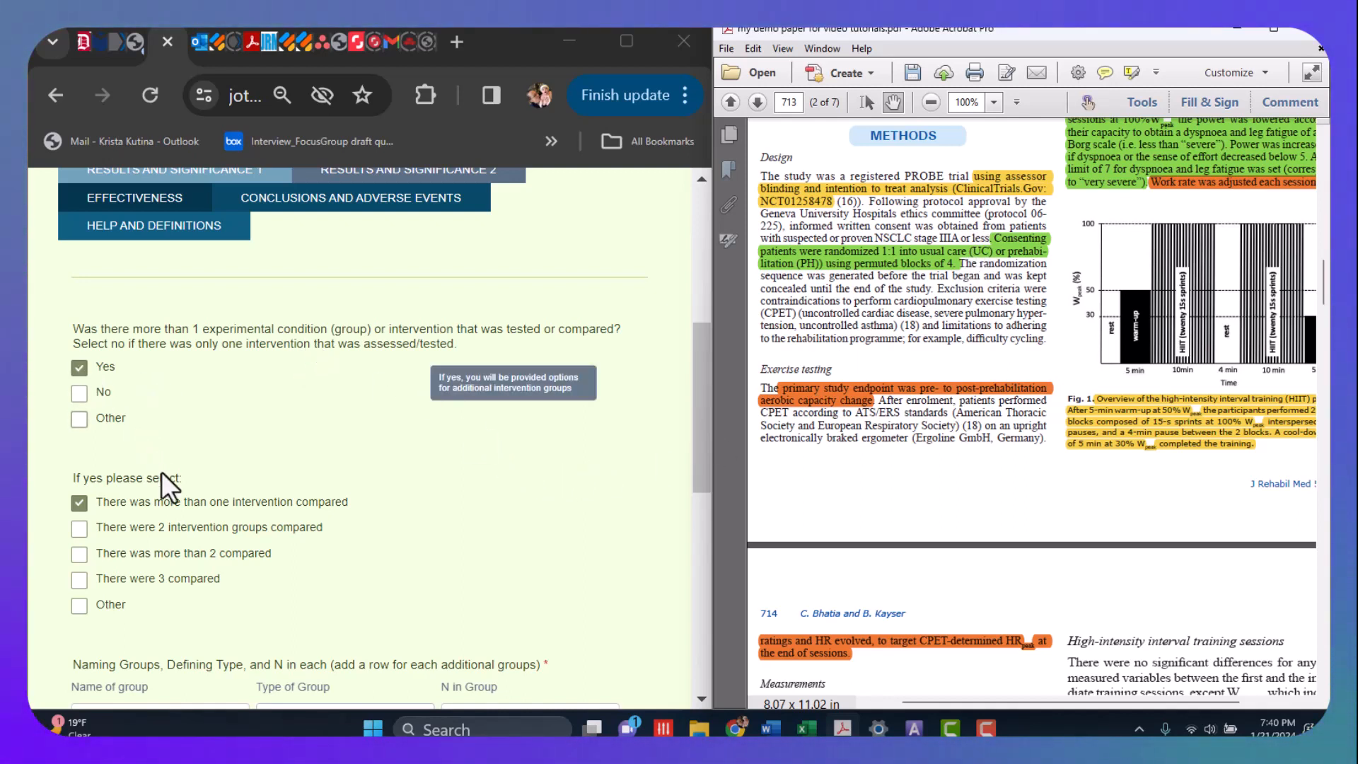
scroll(225, 546, "down", 1)
scroll(224, 546, "down", 5)
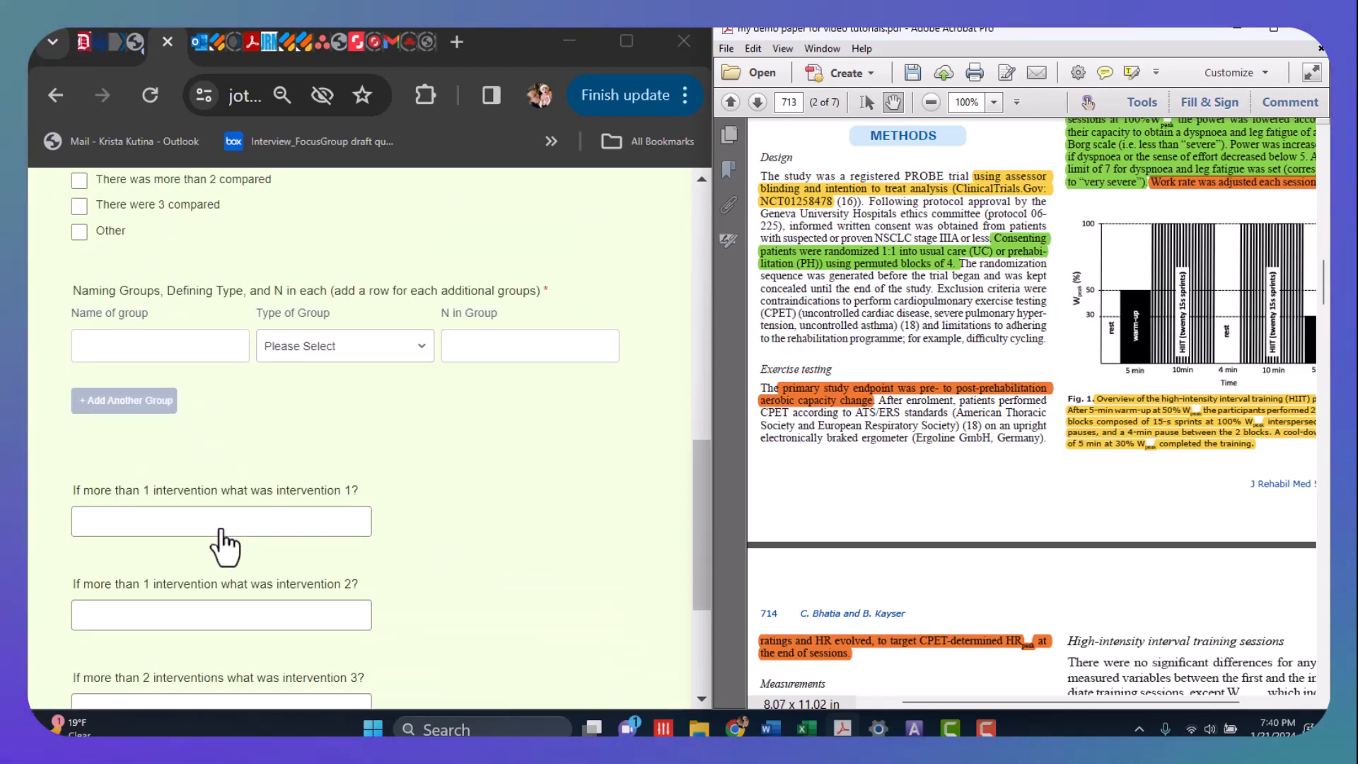
- Try the No and Other answers to the multiple-intervention question to check their follow-up fields, clearing both again
scroll(218, 545, "up", 6)
left_click(79, 392)
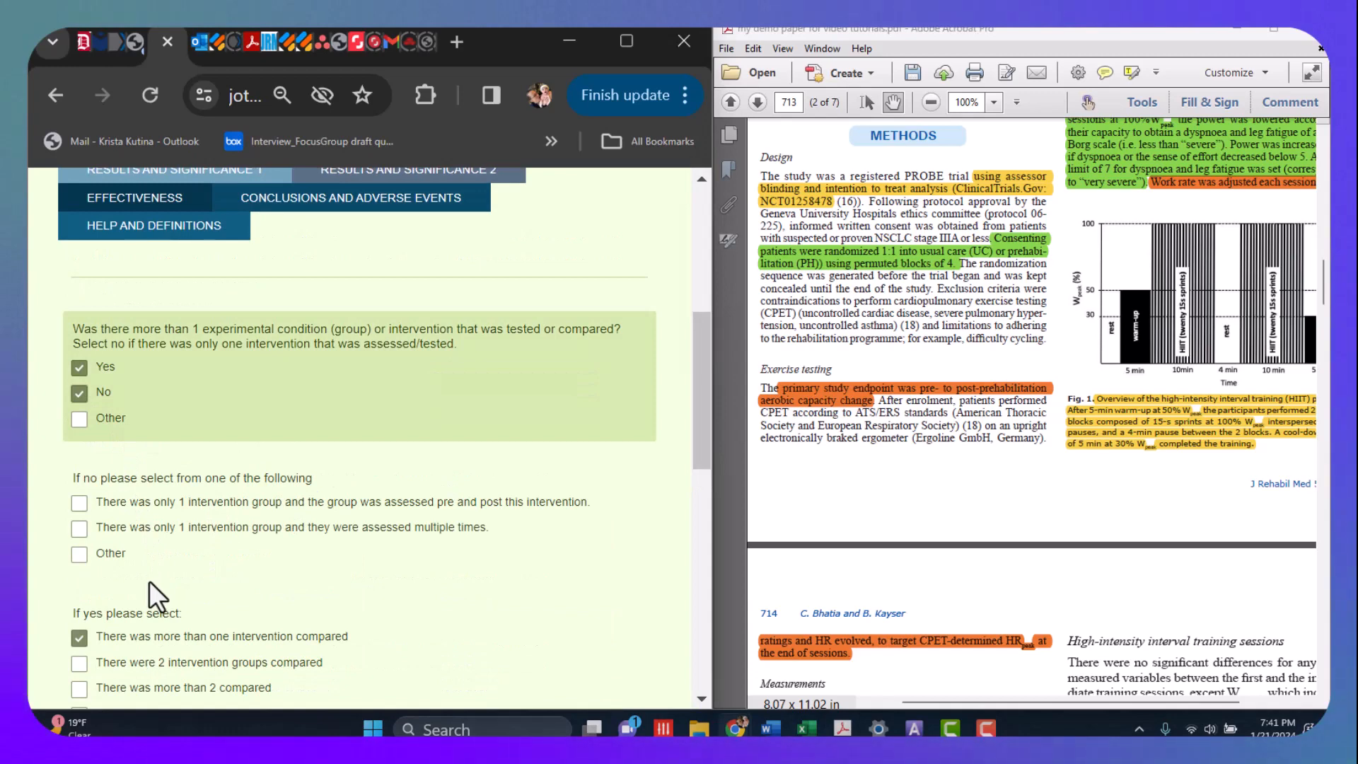
left_click(79, 393)
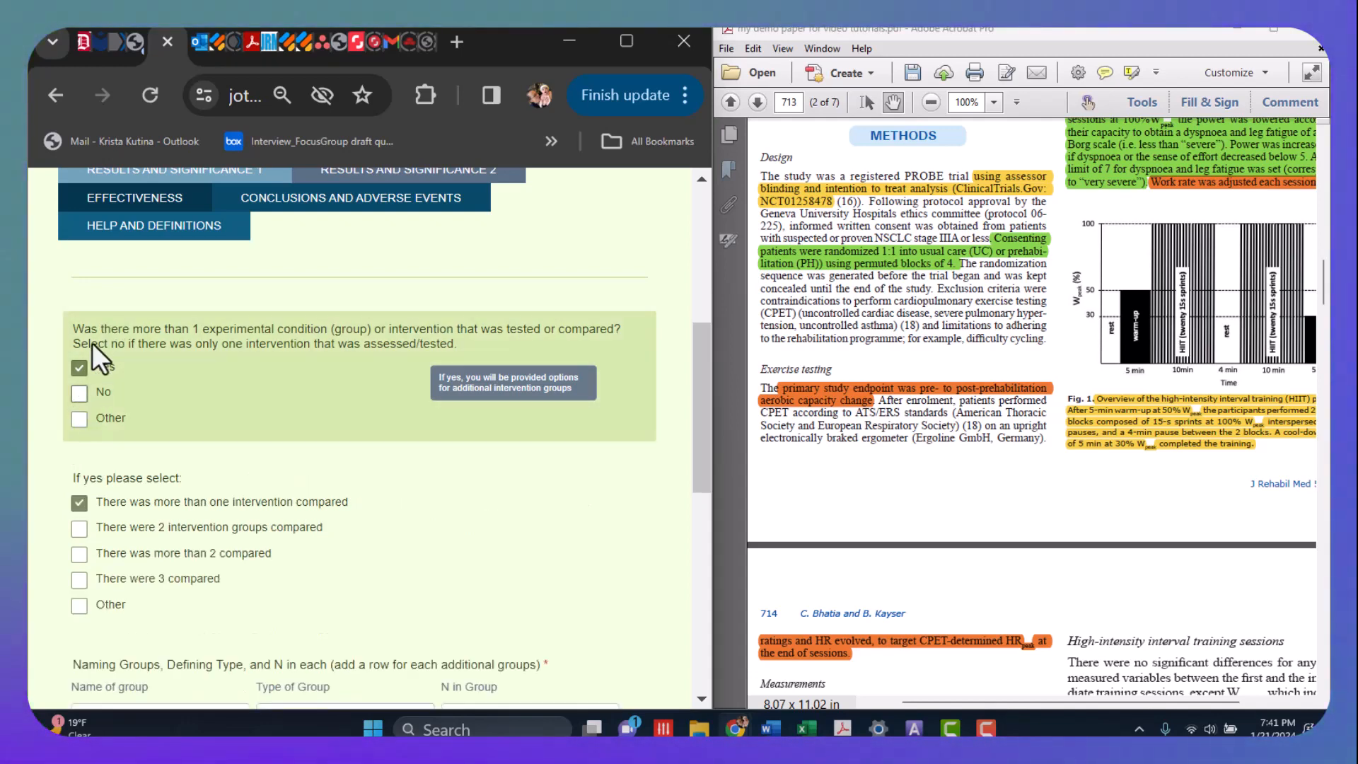
left_click(80, 419)
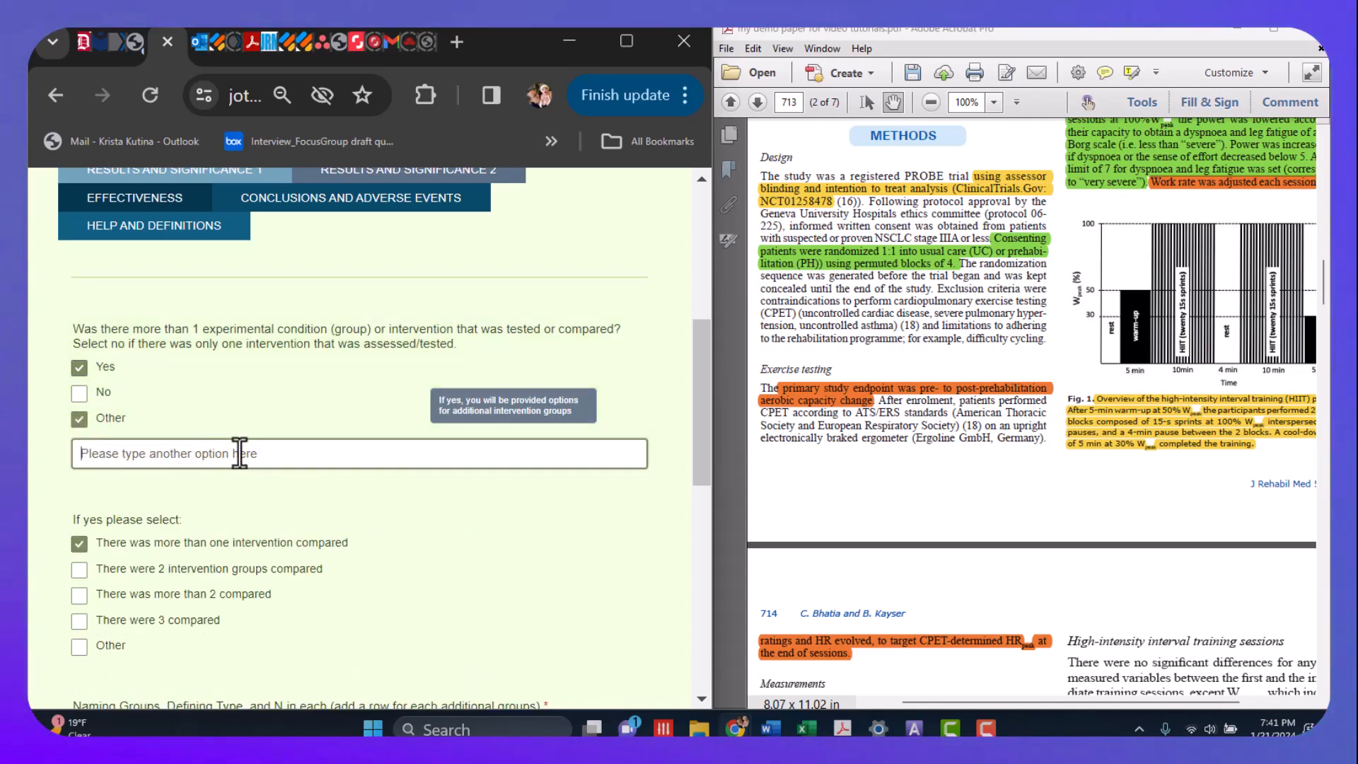
left_click(78, 420)
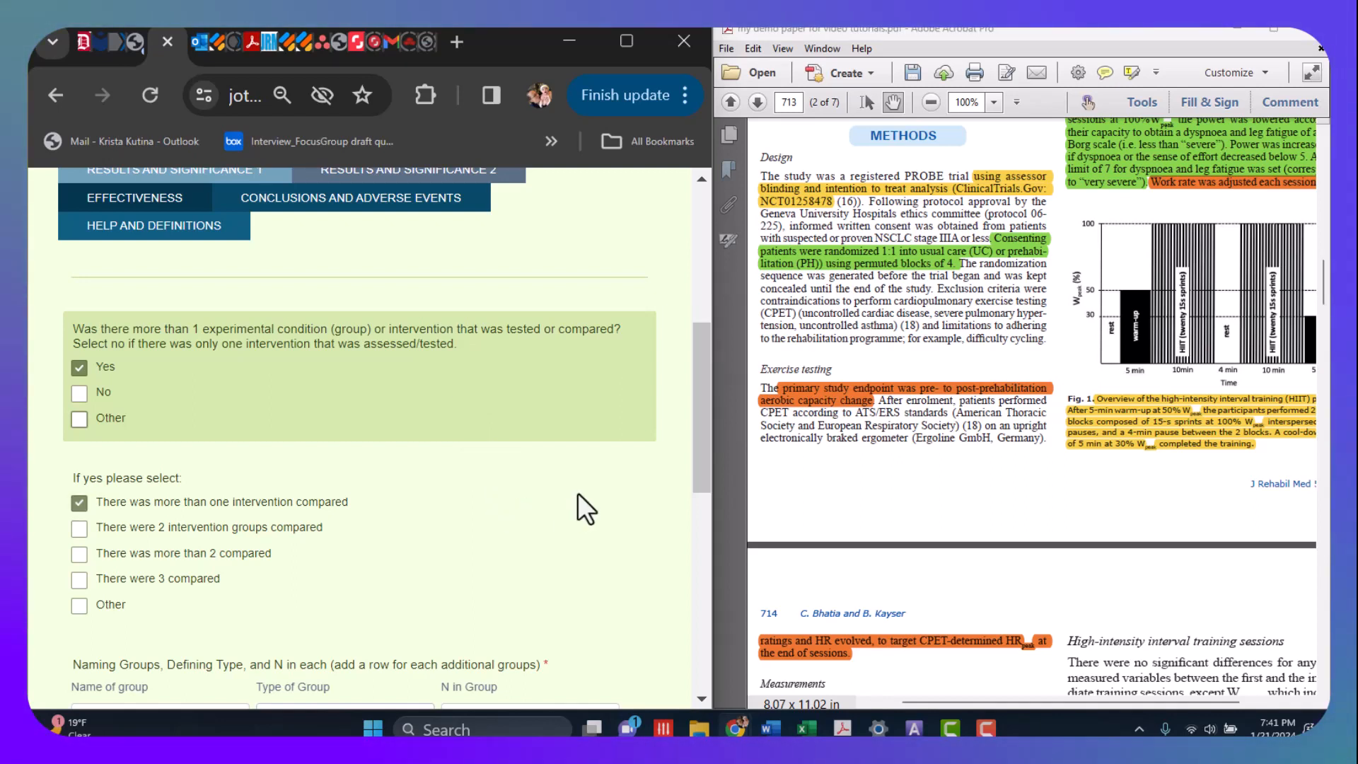
left_click(407, 423)
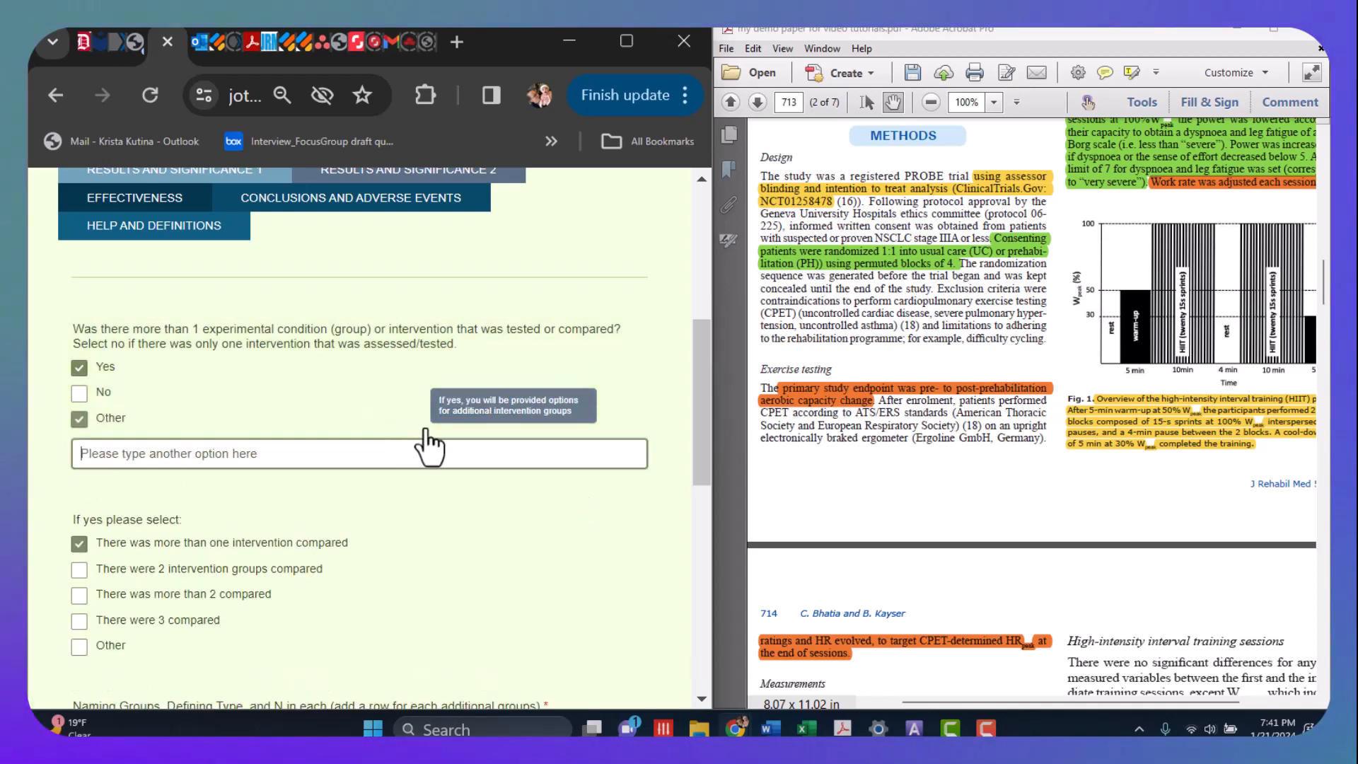
left_click(80, 421)
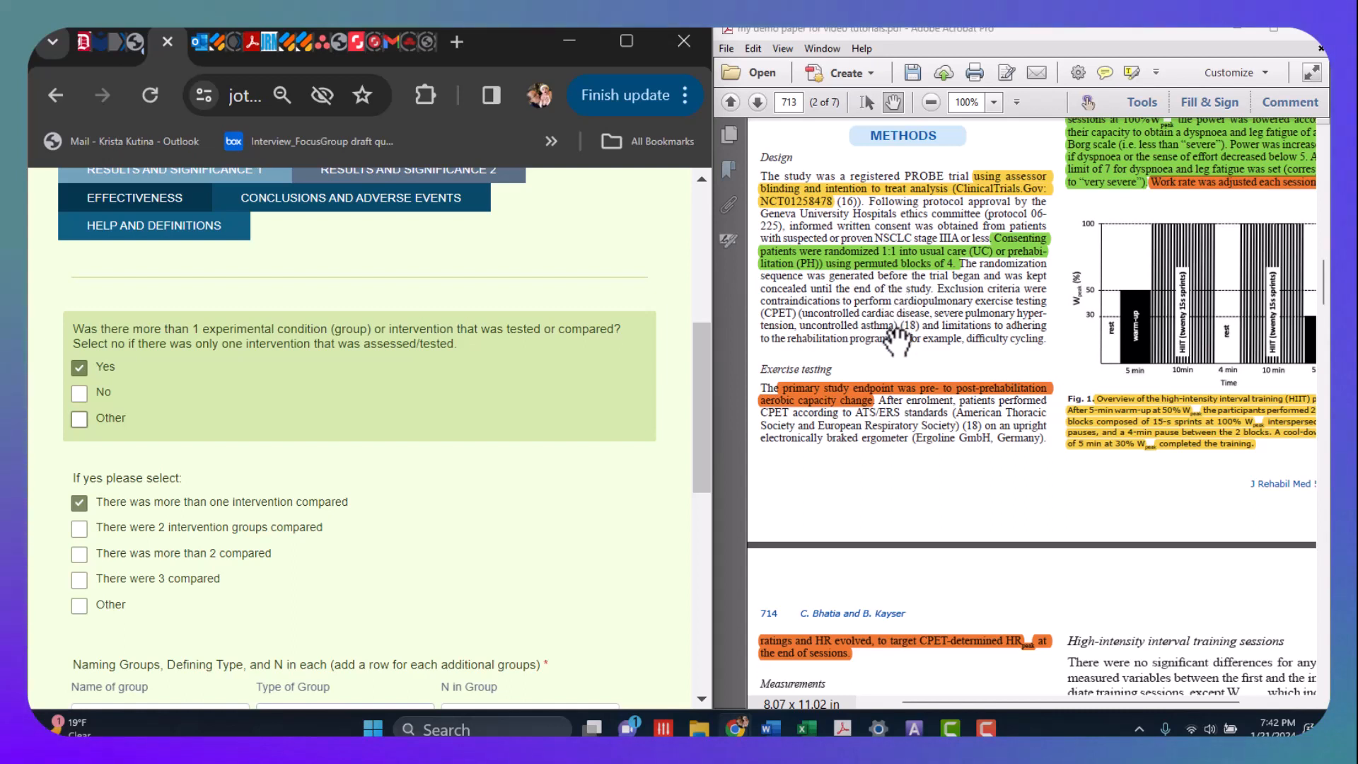
- Name the first study group Usual Care and set its type to Control Group
scroll(470, 546, "down", 2)
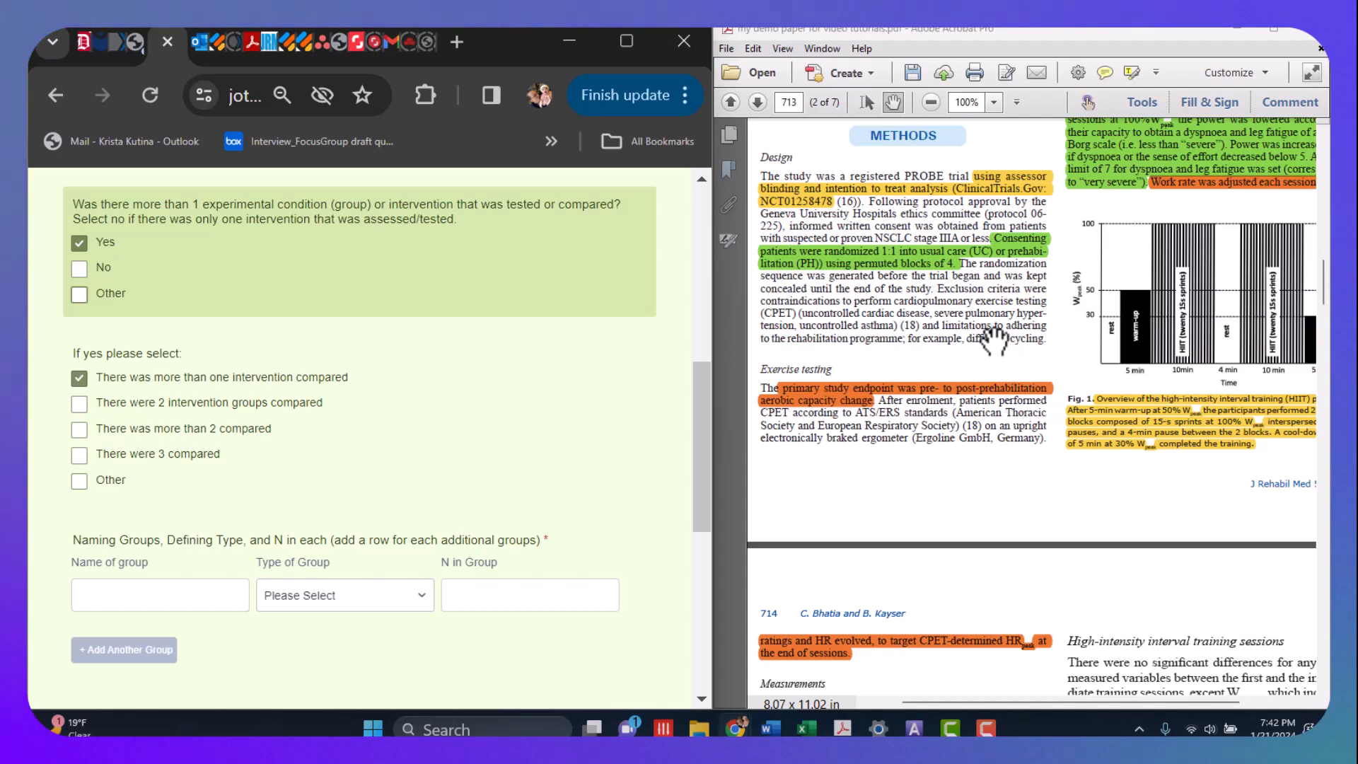
scroll(965, 301, "down", 1)
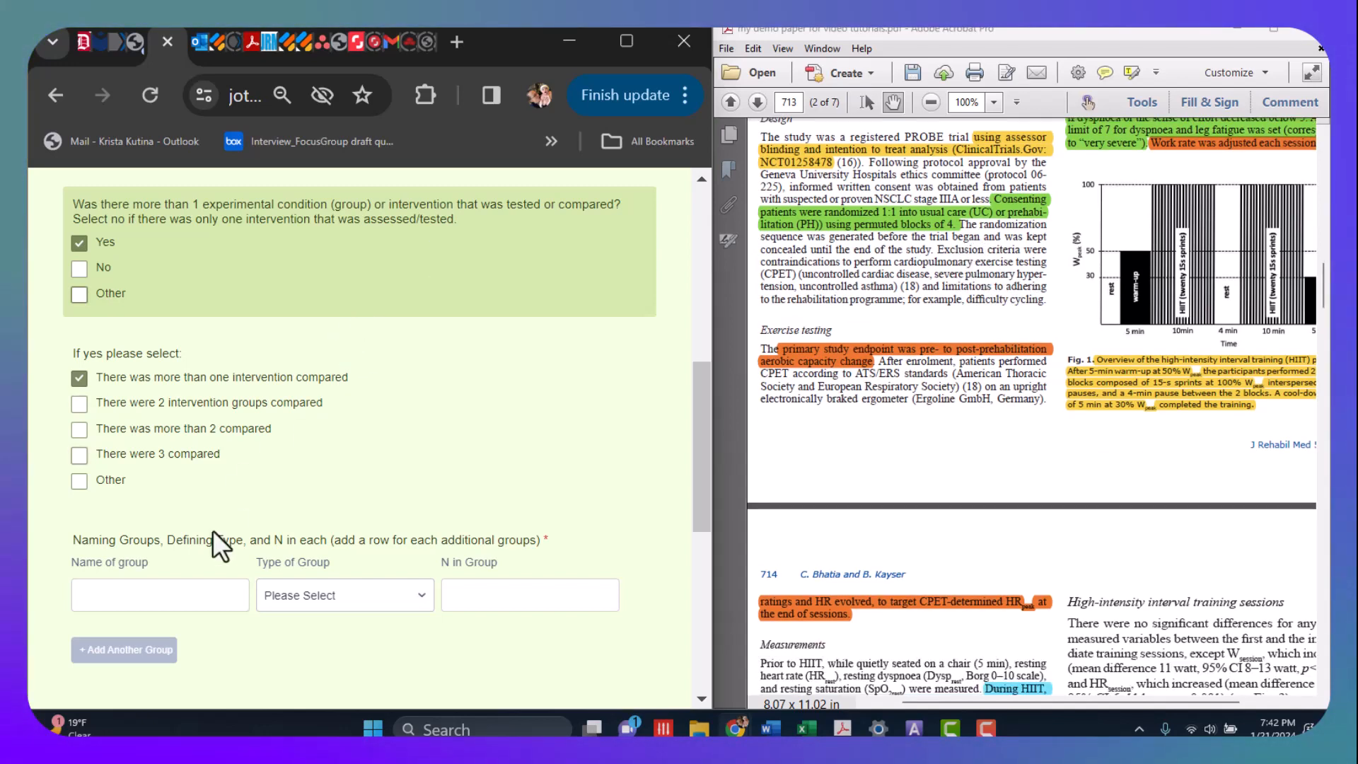
left_click(124, 598)
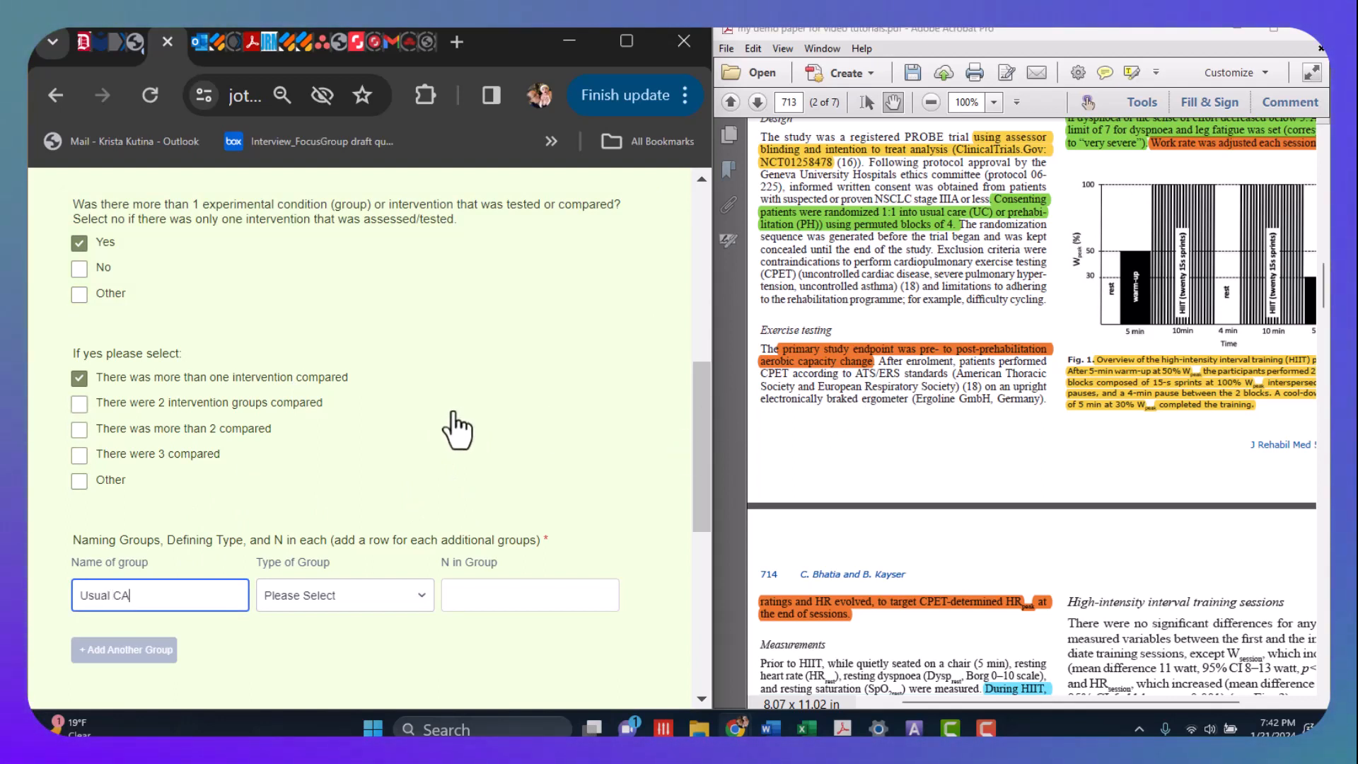
type("Usual Care")
left_click(413, 600)
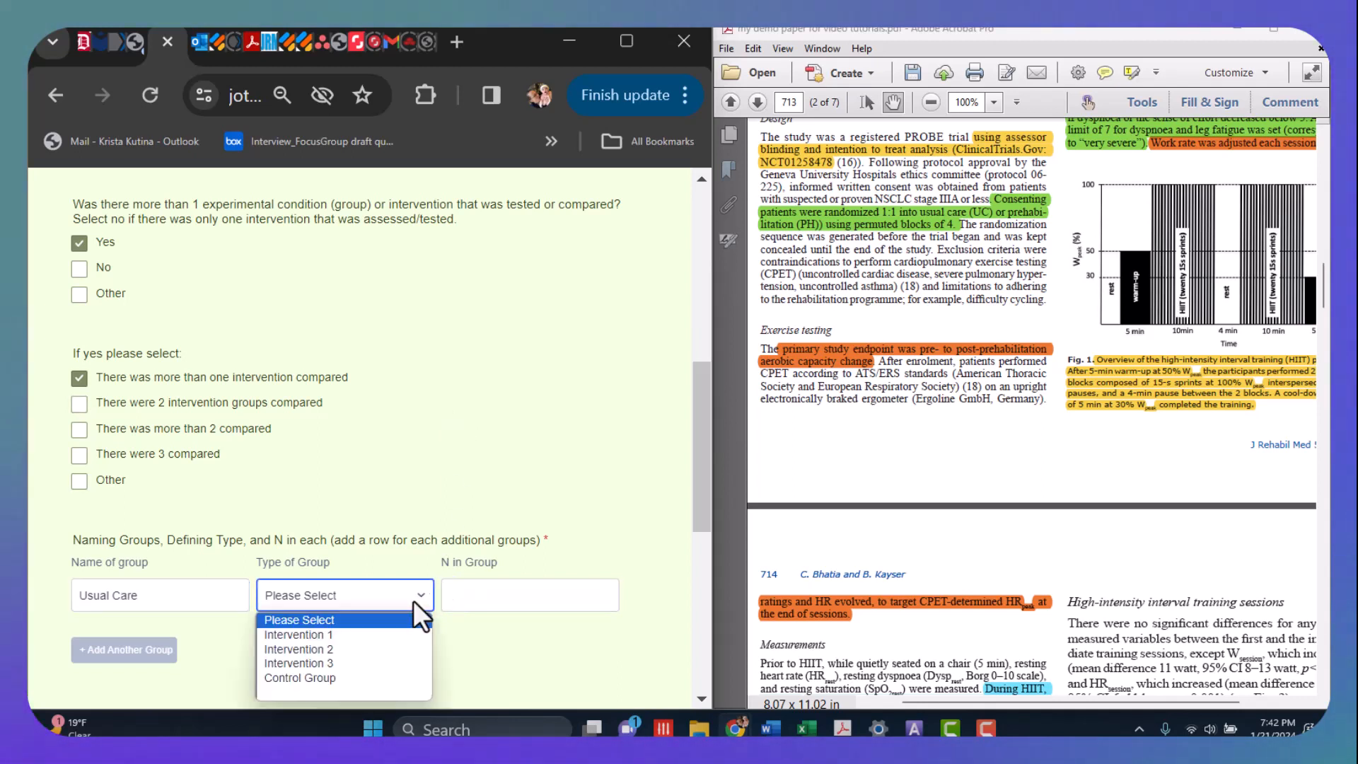
left_click(381, 678)
- Look up the usual care group's size in the paper's Results section and enter 77 as its N
left_click(467, 606)
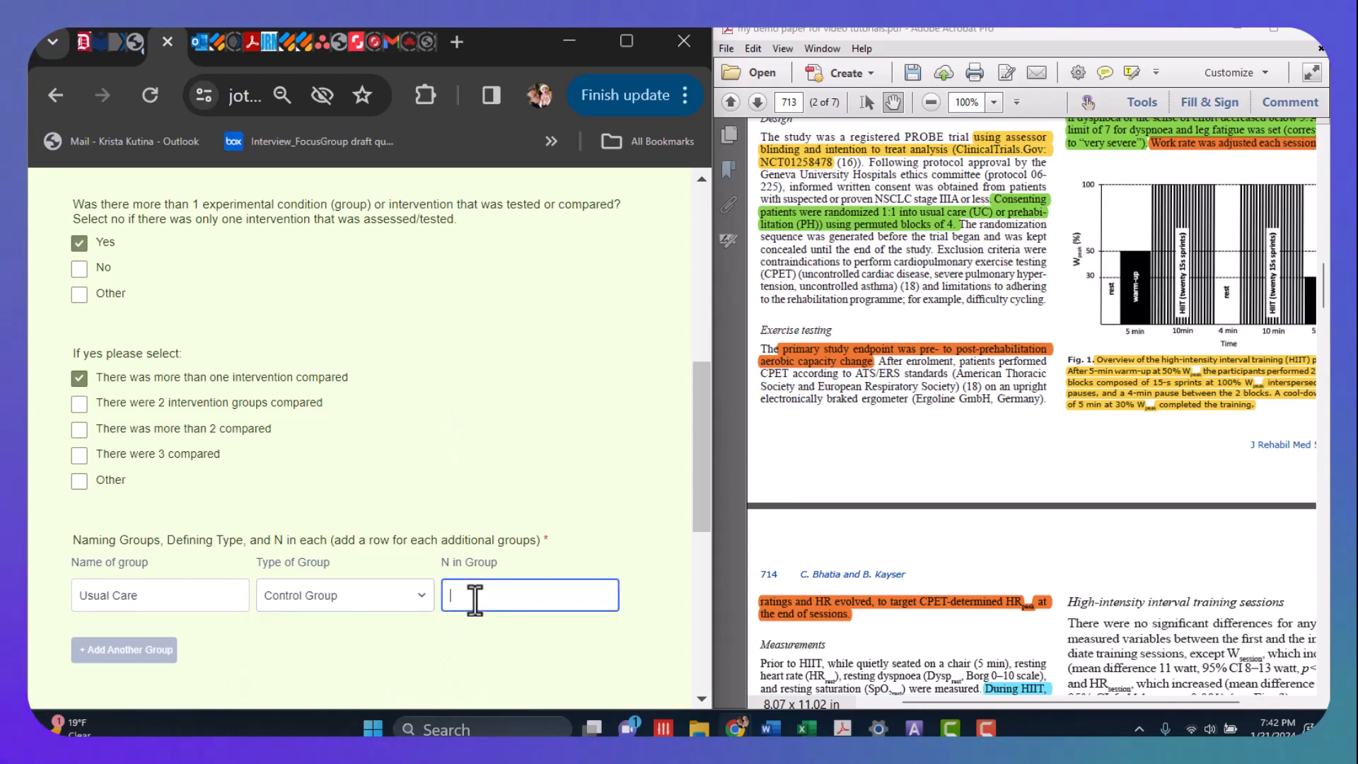
left_click(966, 273)
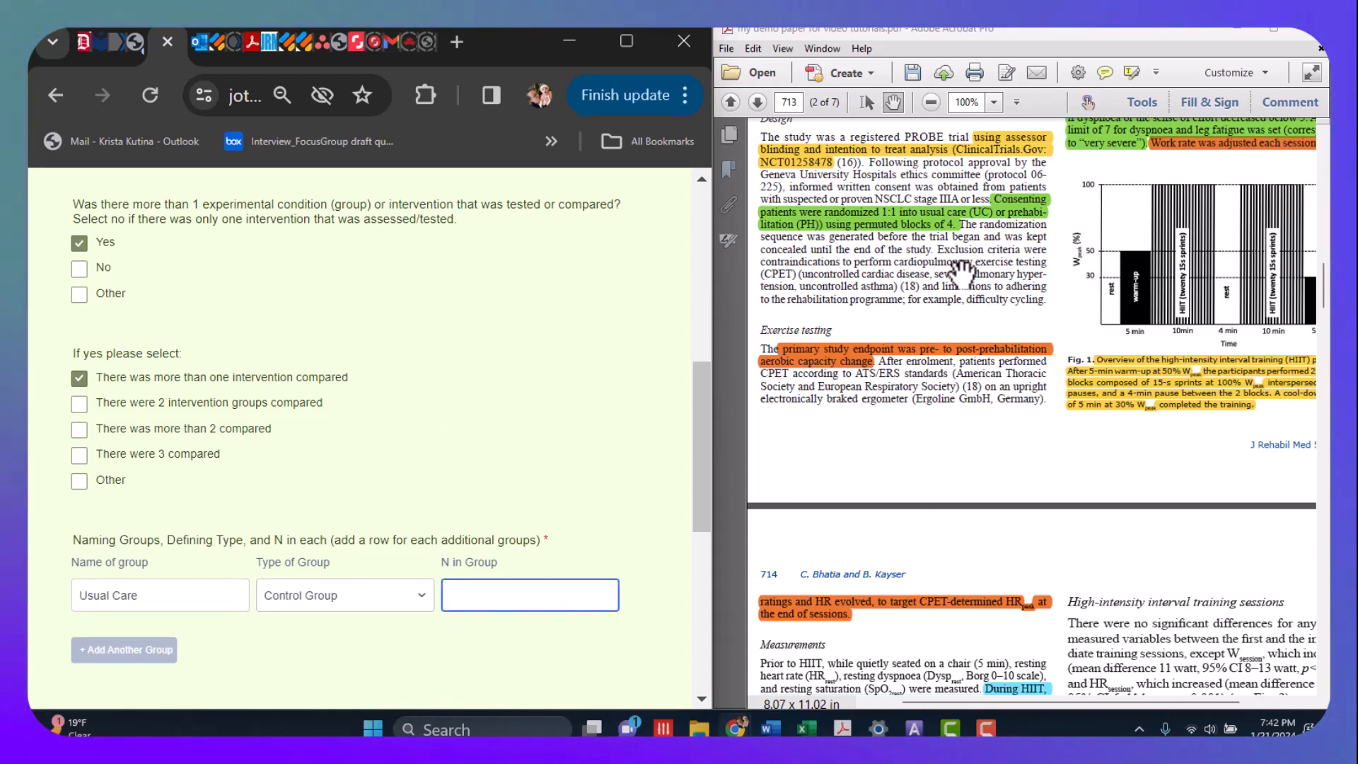
scroll(958, 332, "down", 10)
scroll(951, 395, "down", 1)
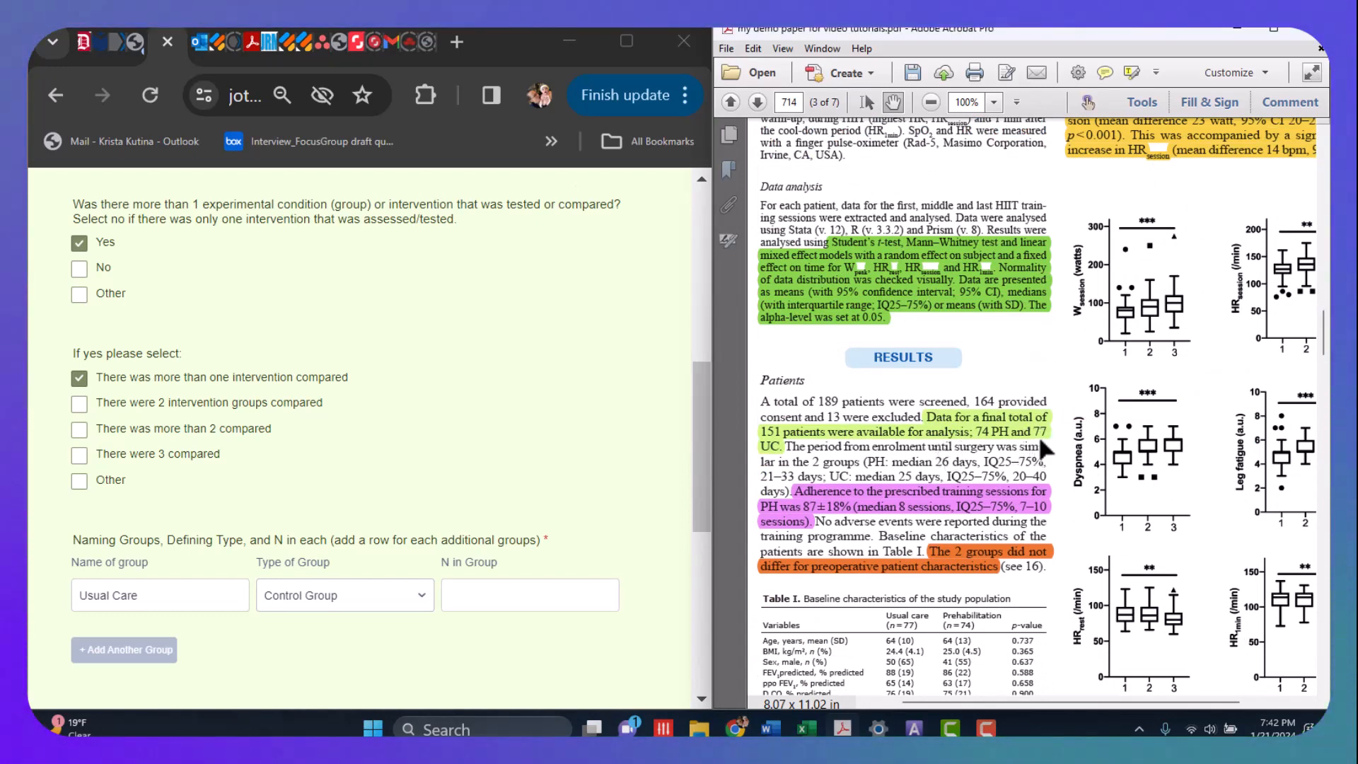
left_click(541, 589)
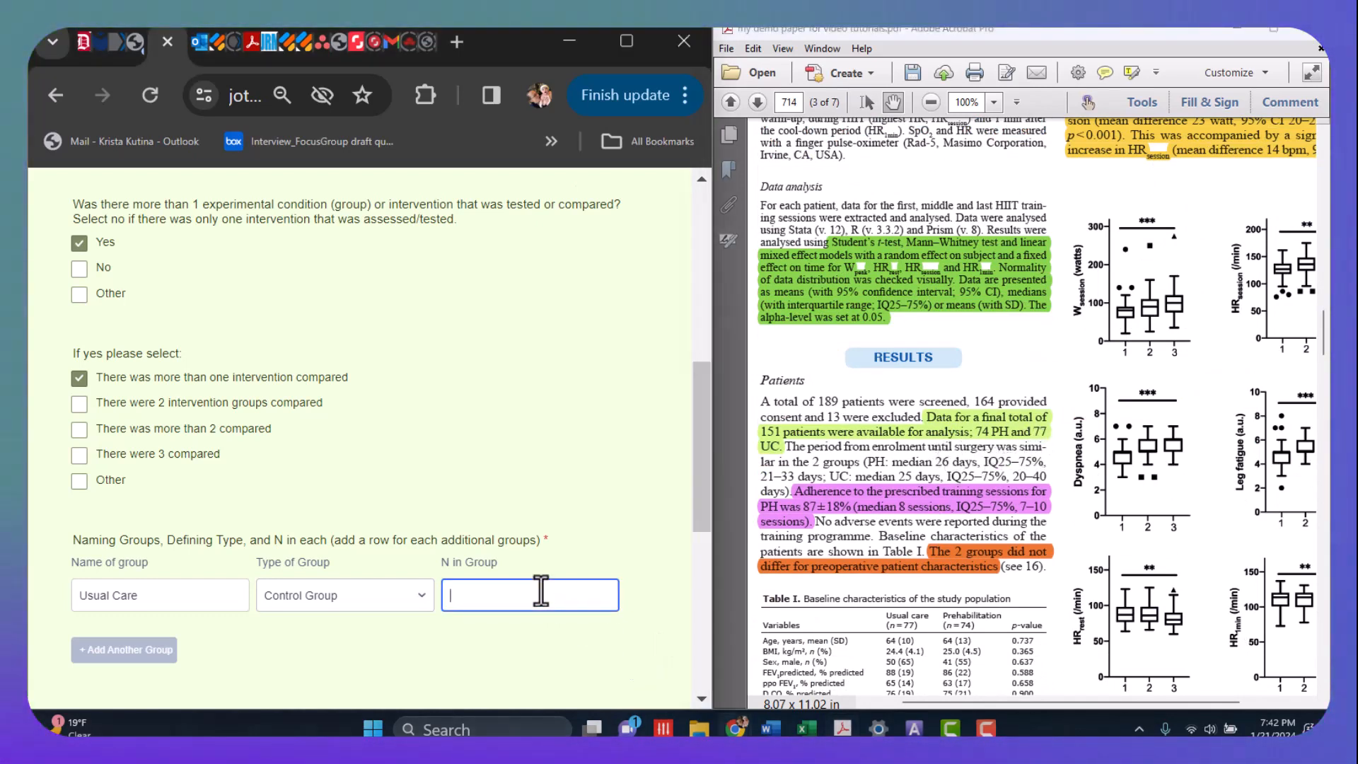
type("77")
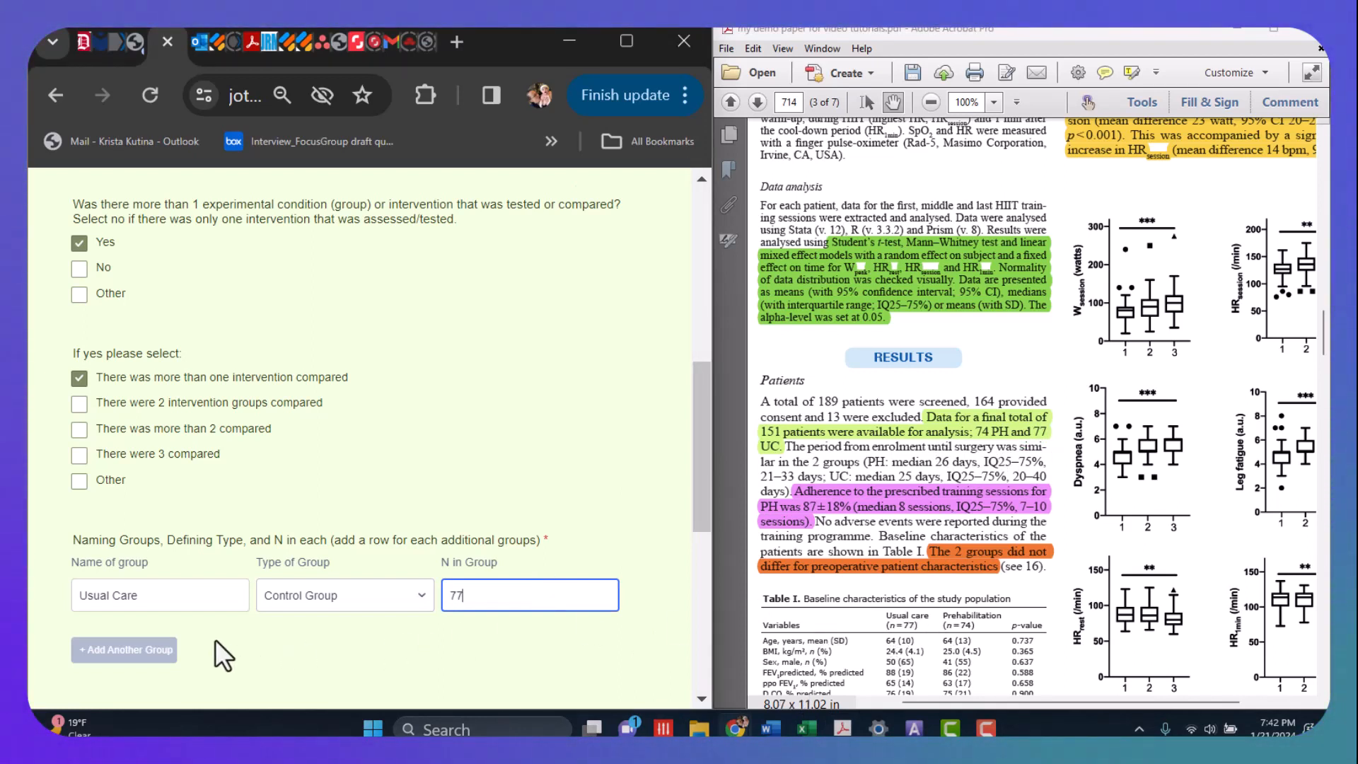
- Add a second group named Prehahabilitation with type Intervention 1 and an N of 74
left_click(150, 651)
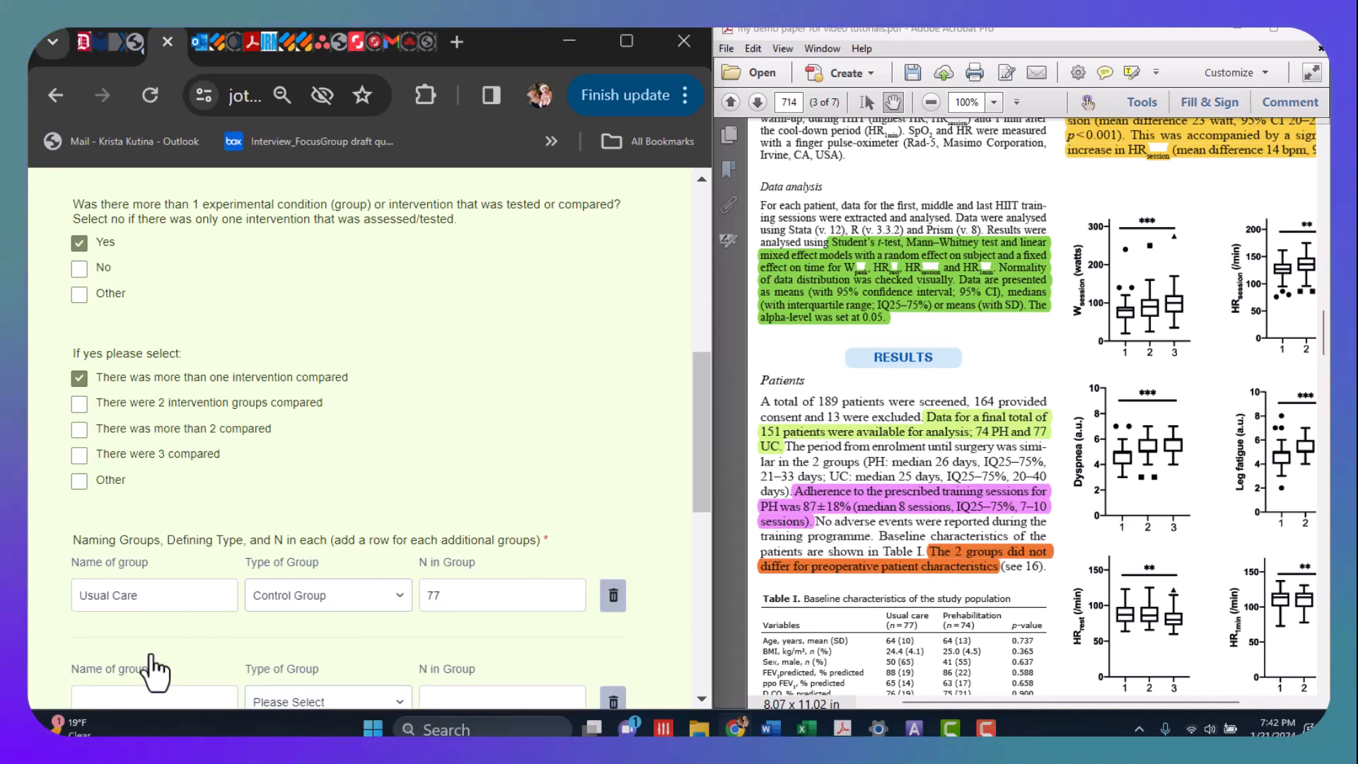
scroll(181, 621, "down", 3)
left_click(161, 452)
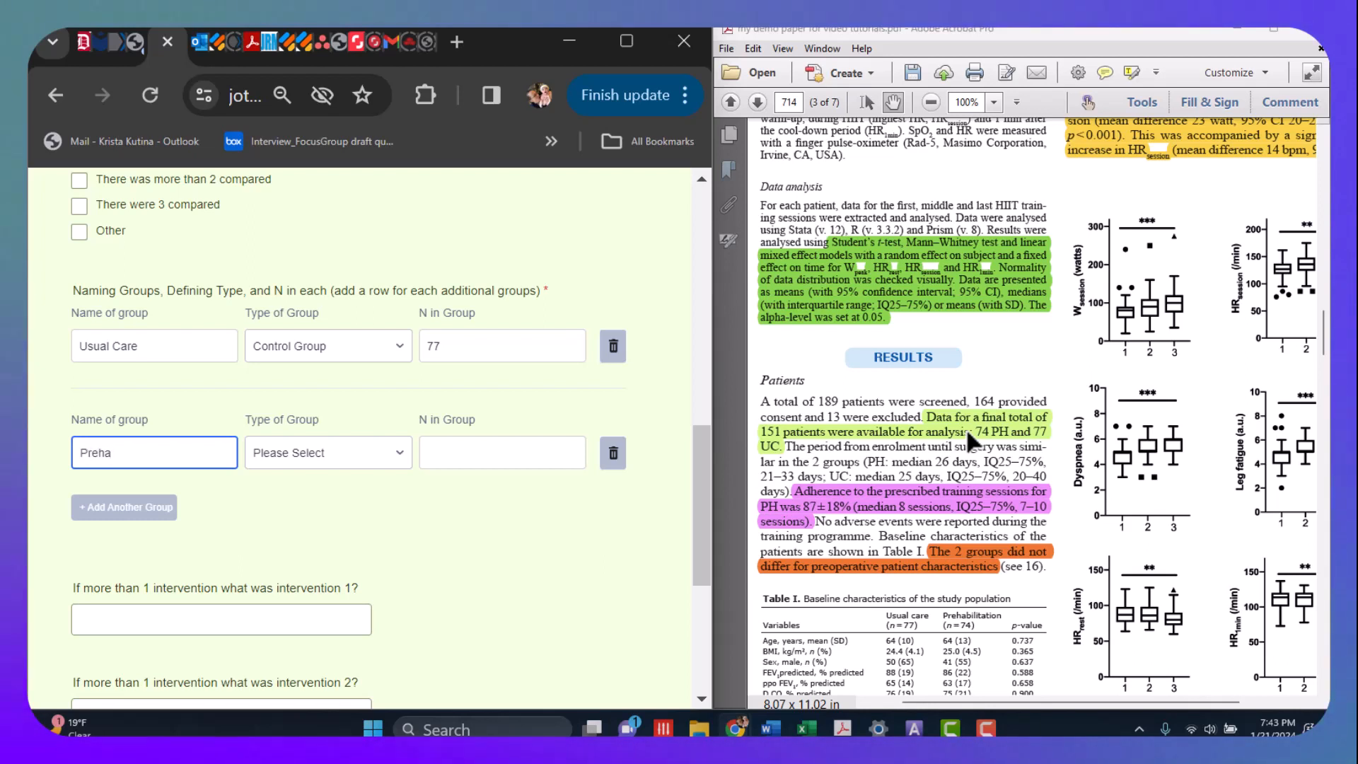
type("abilitation")
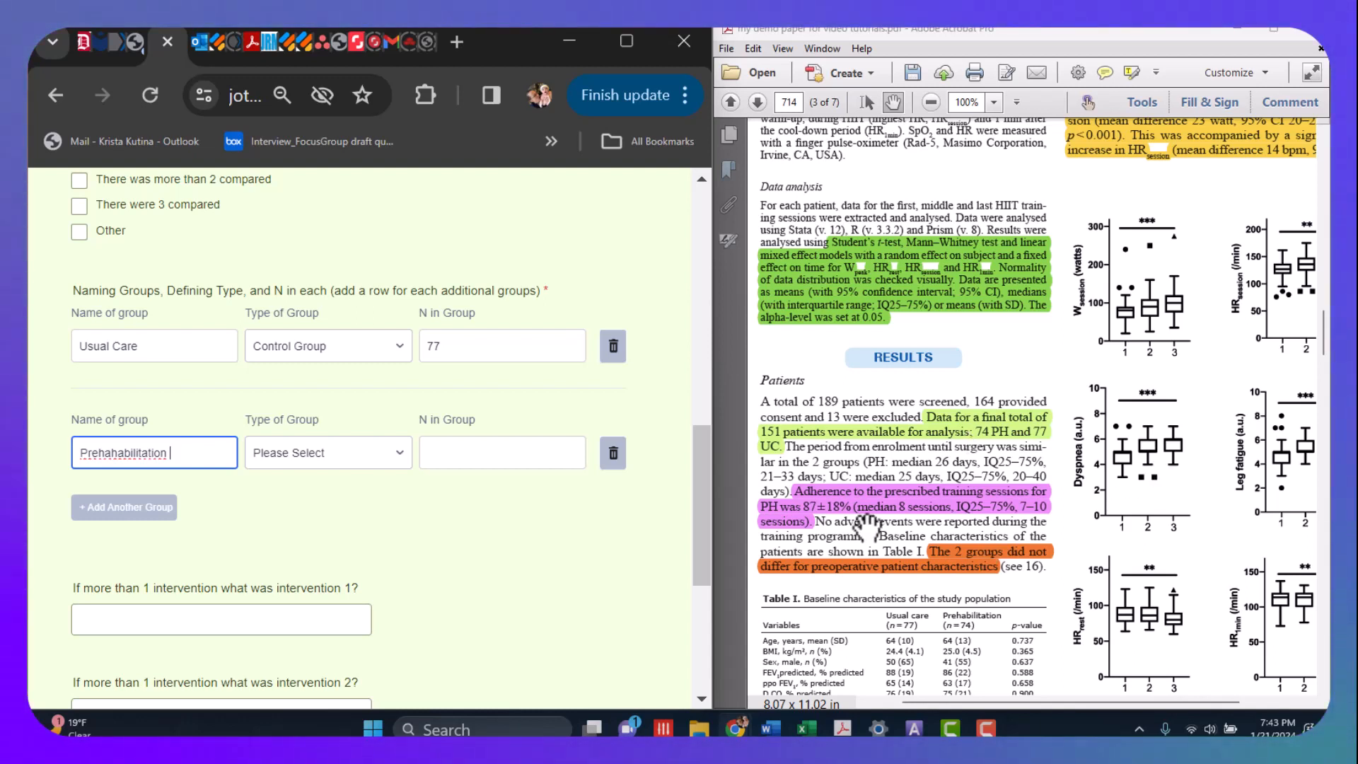
left_click(392, 452)
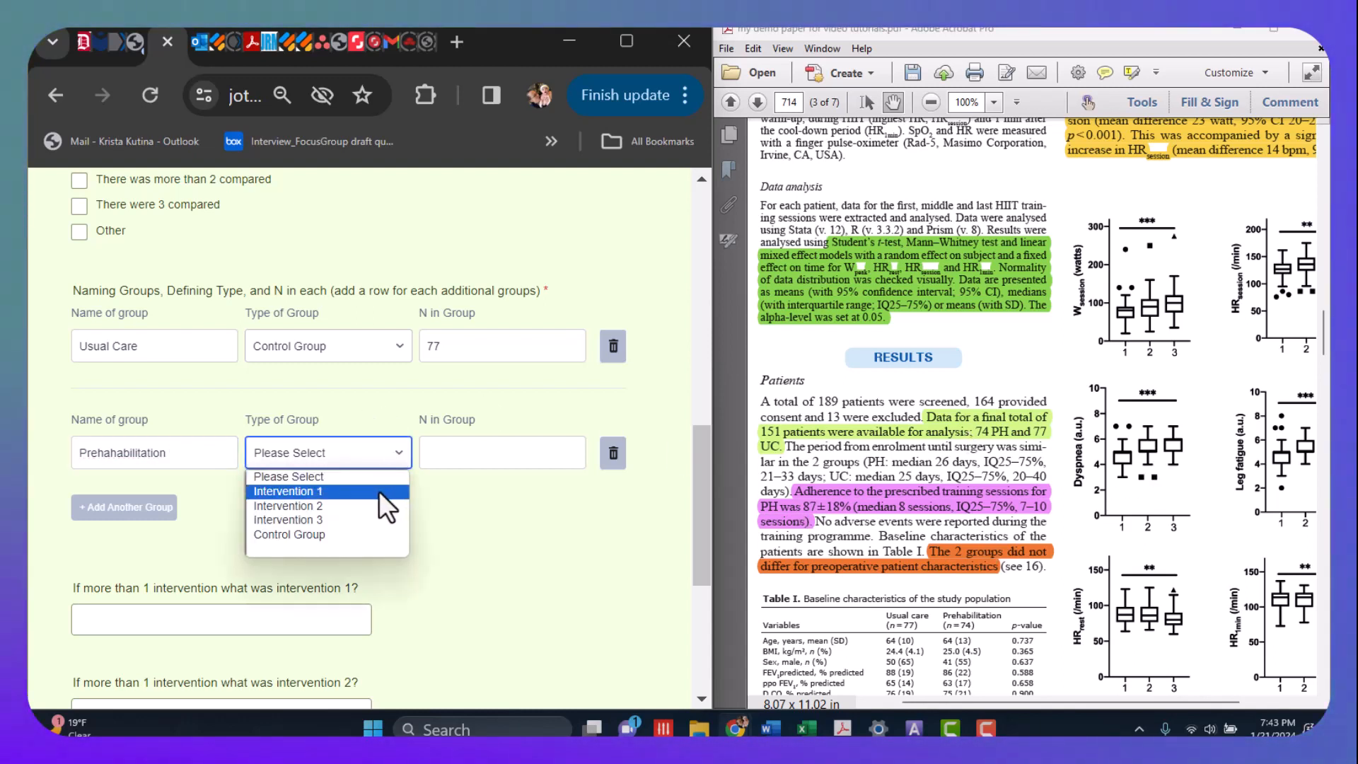
left_click(380, 490)
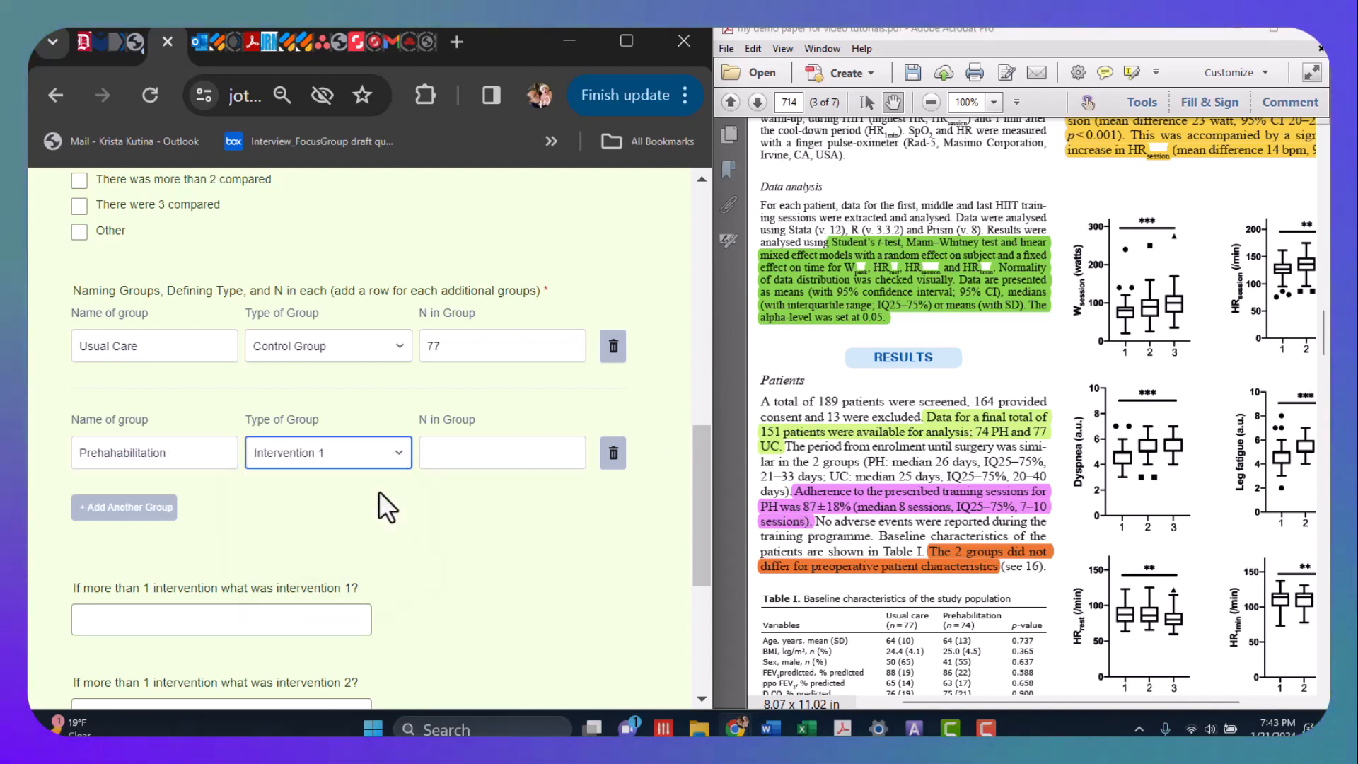
left_click(475, 456)
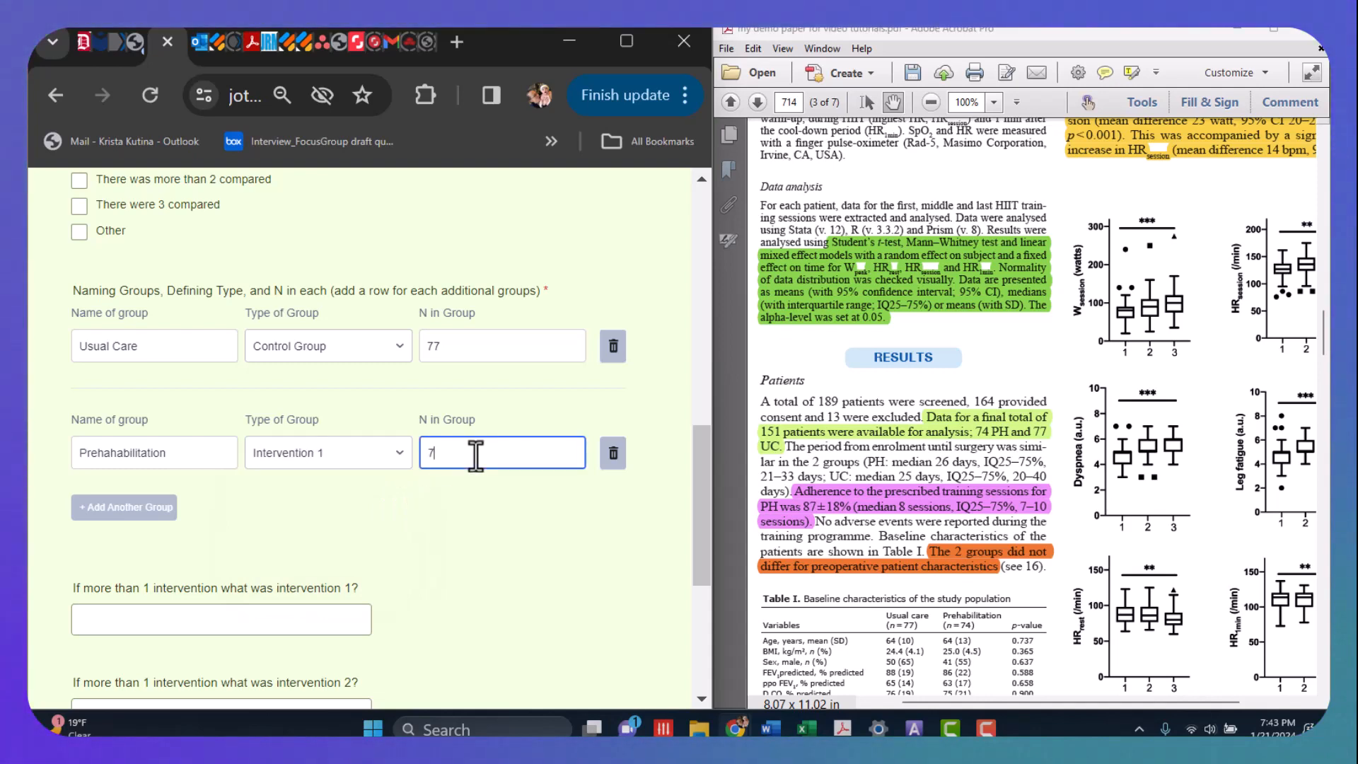
- Describe intervention 1 as "Usual Care for Pre surgical Lung Cancer"
scroll(476, 539, "down", 4)
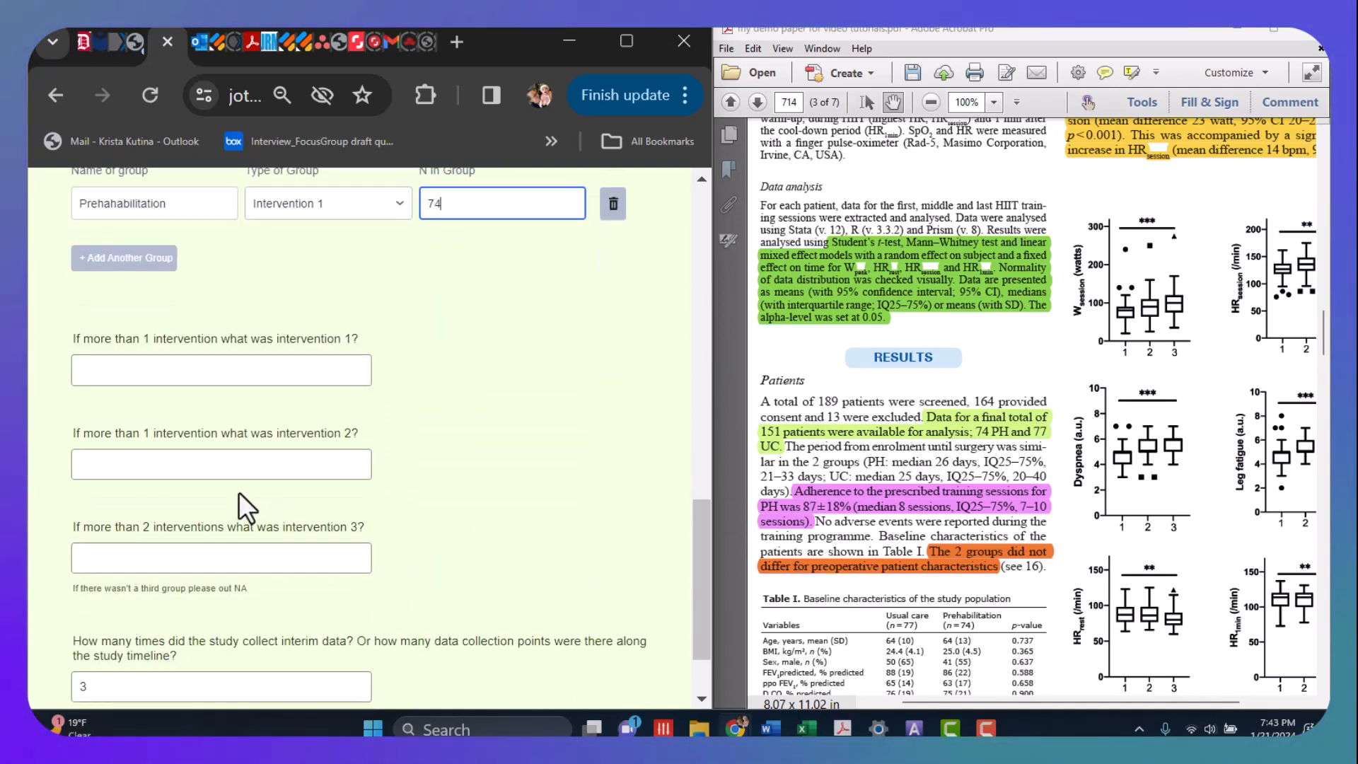
left_click(210, 374)
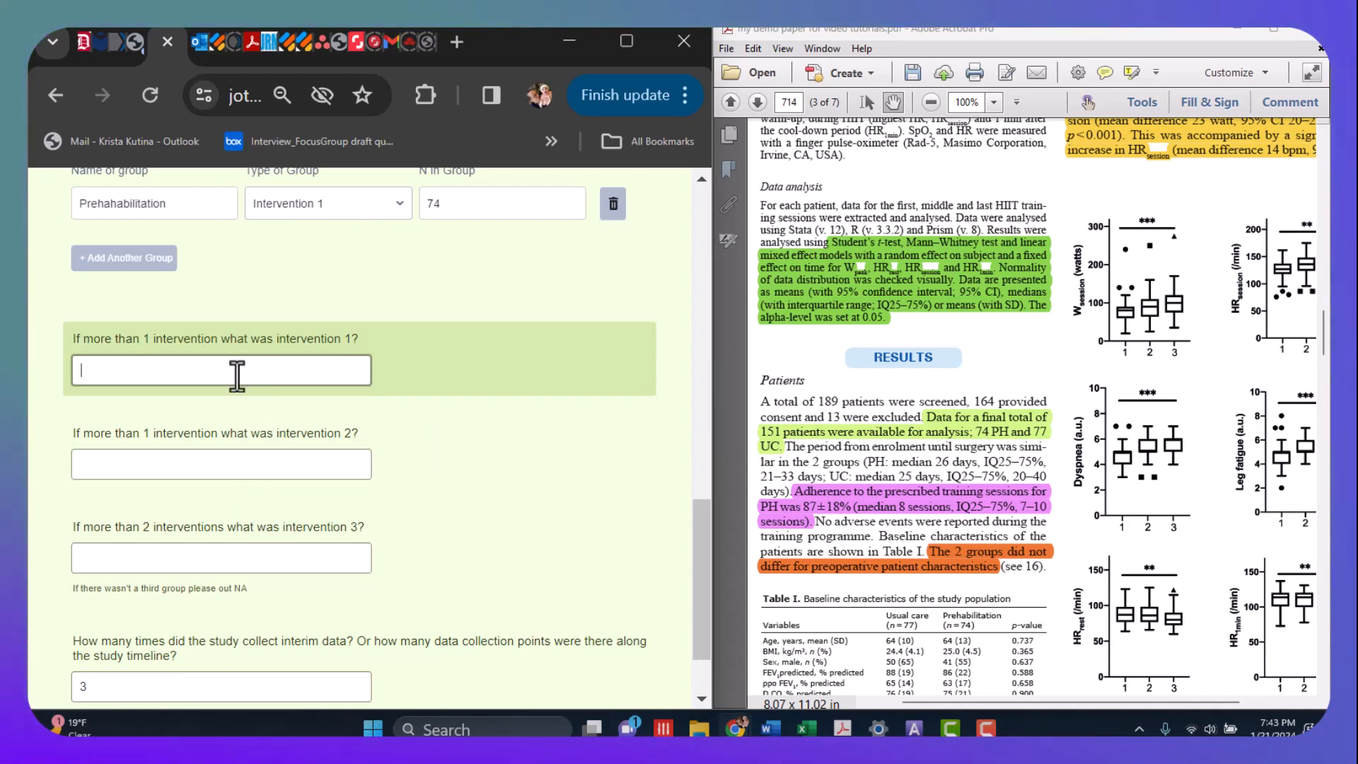
scroll(380, 407, "up", 2)
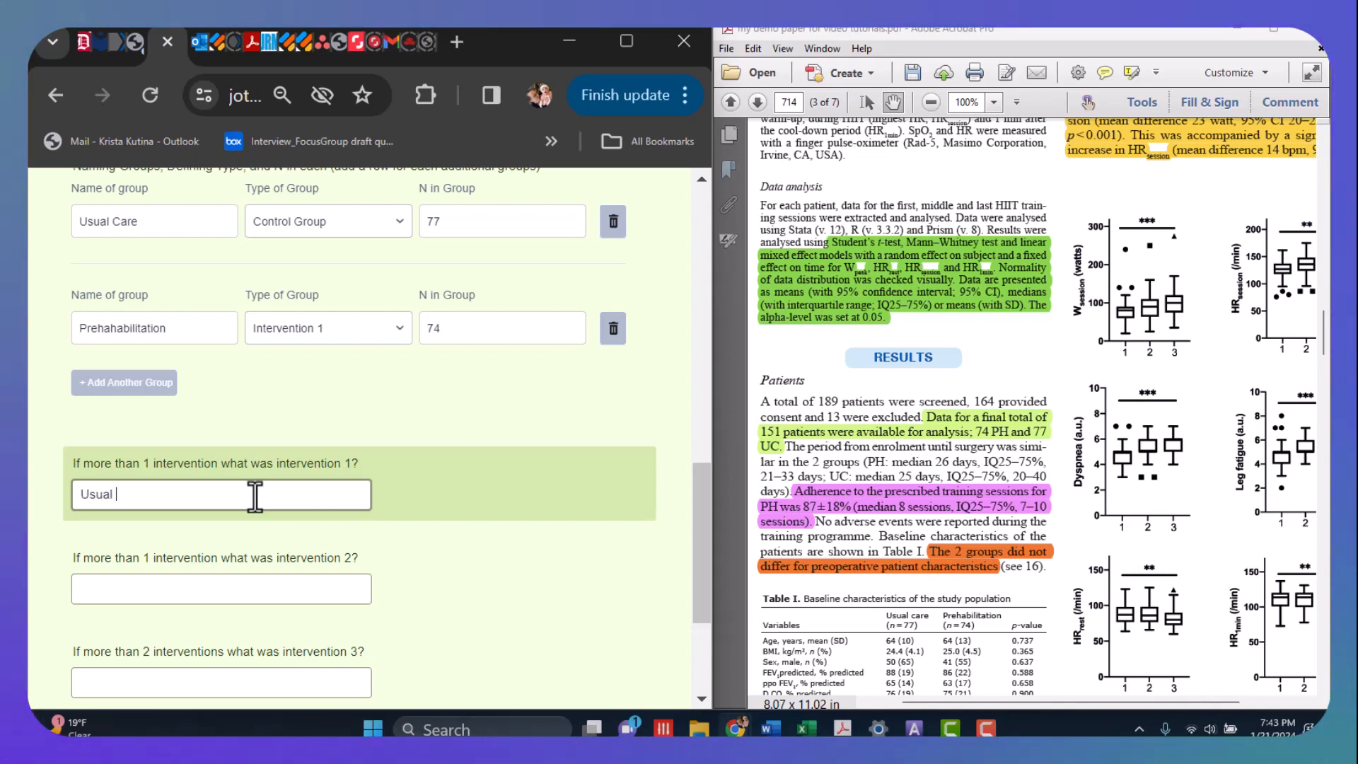
key("BackSpace")
key("BackSpace")
type("are for Aerobic Training lung a")
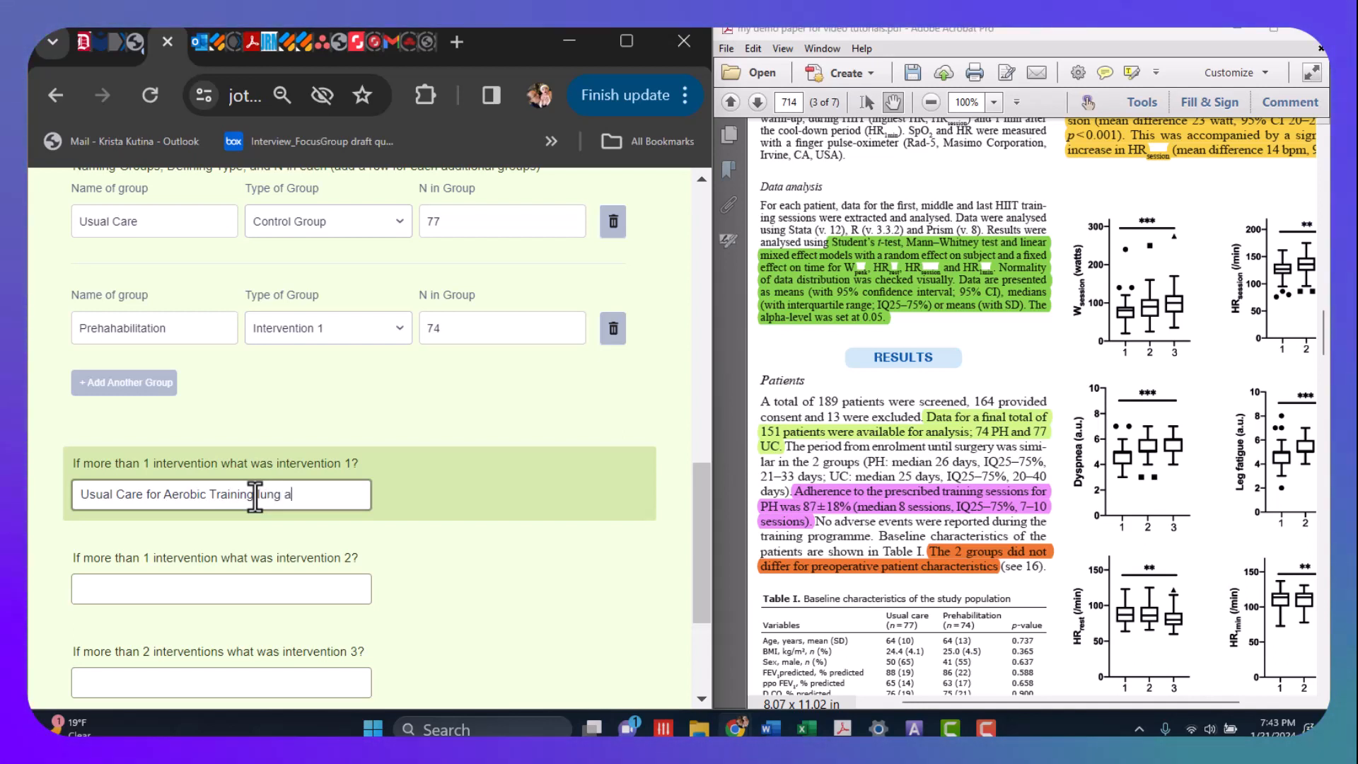
key("BackSpace")
key("BackSpace")
key("BackSpace")
key("BackSpace")
key("BackSpace")
key("BackSpace")
key("BackSpace")
key("BackSpace")
key("BackSpace")
key("BackSpace")
key("BackSpace")
key("BackSpace")
key("BackSpace")
key("BackSpace")
key("BackSpace")
key("BackSpace")
key("BackSpace")
key("BackSpace")
key("BackSpace")
key("BackSpace")
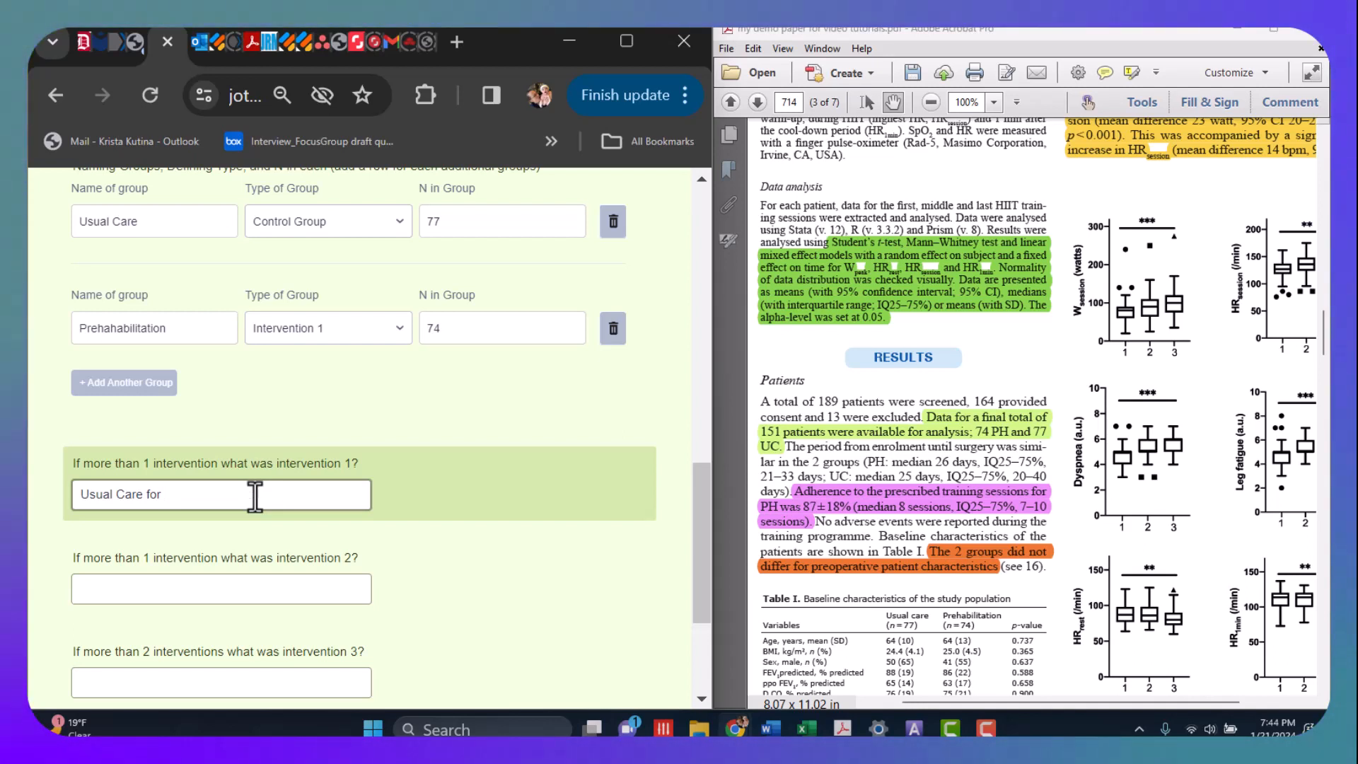
type("Pre surgi")
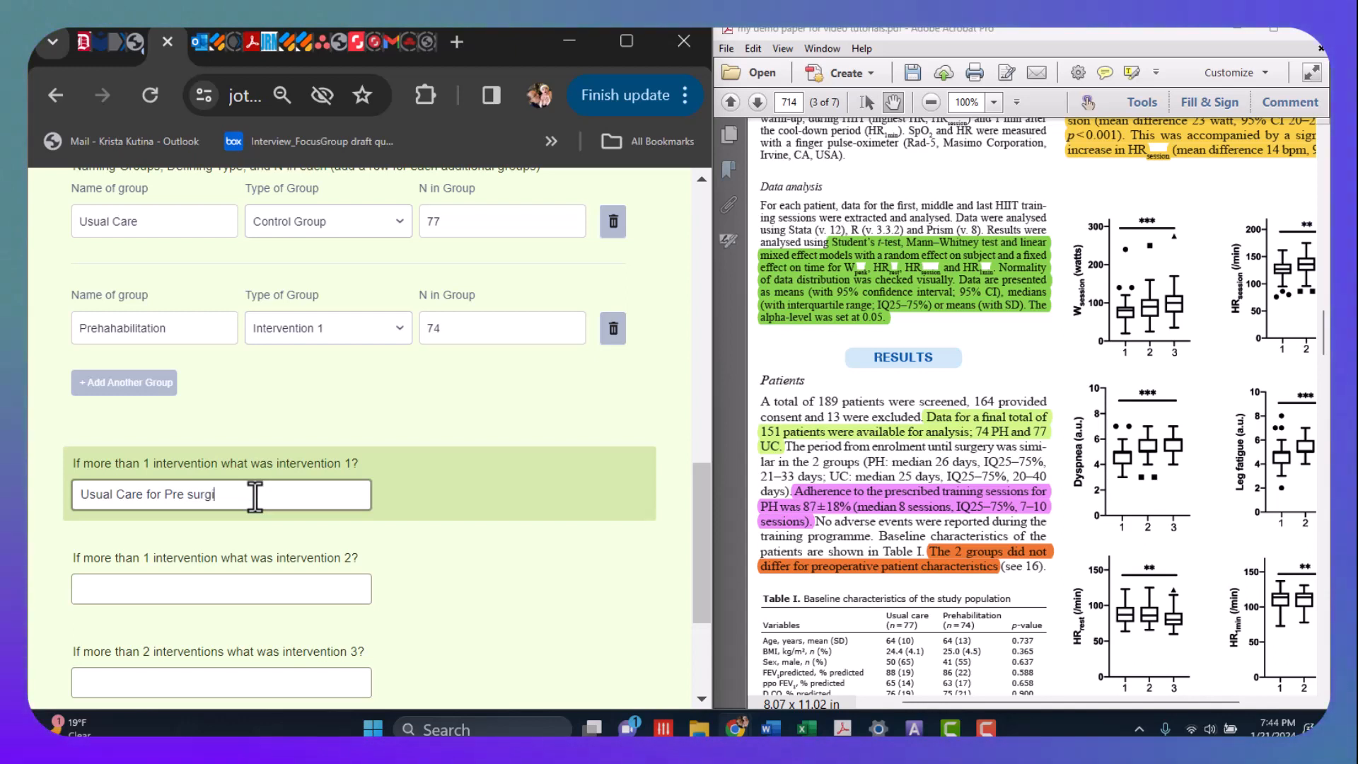
type("cal Lung ")
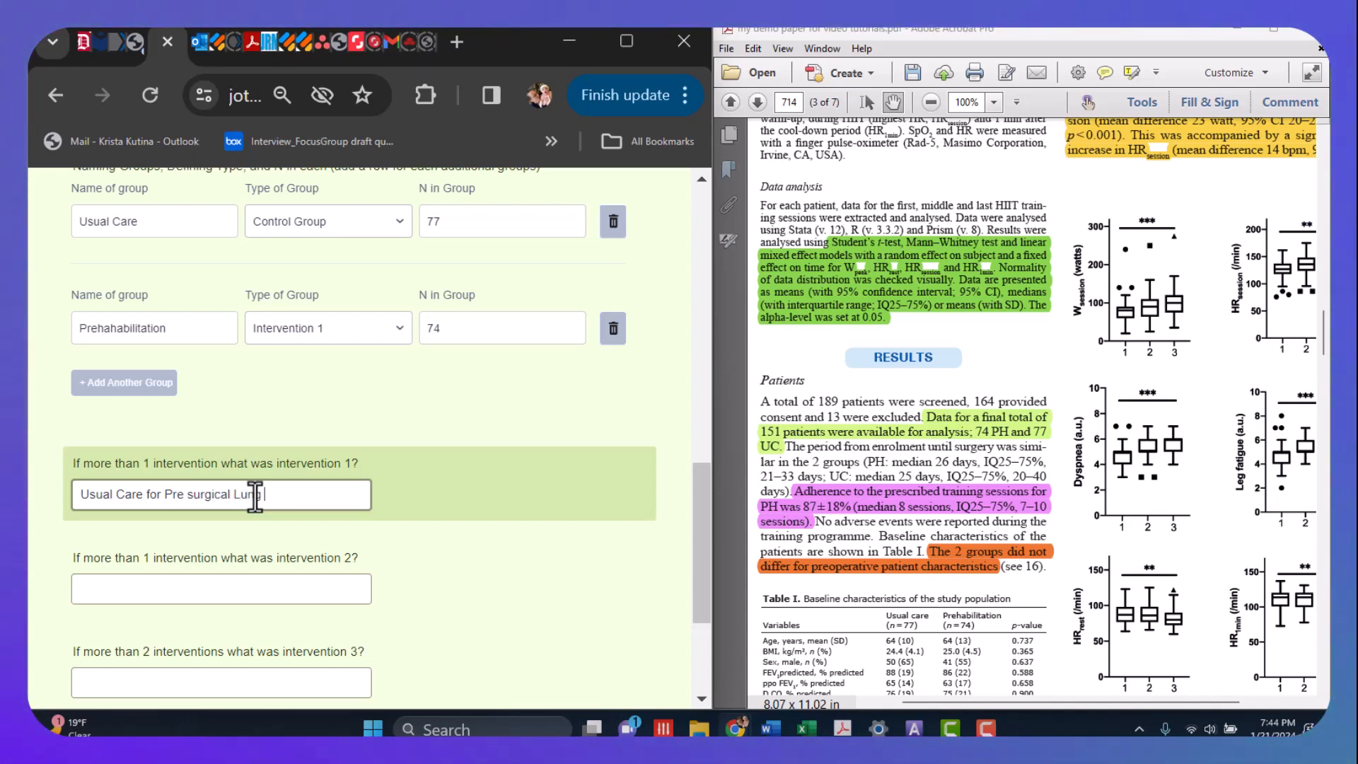
type("Cancer")
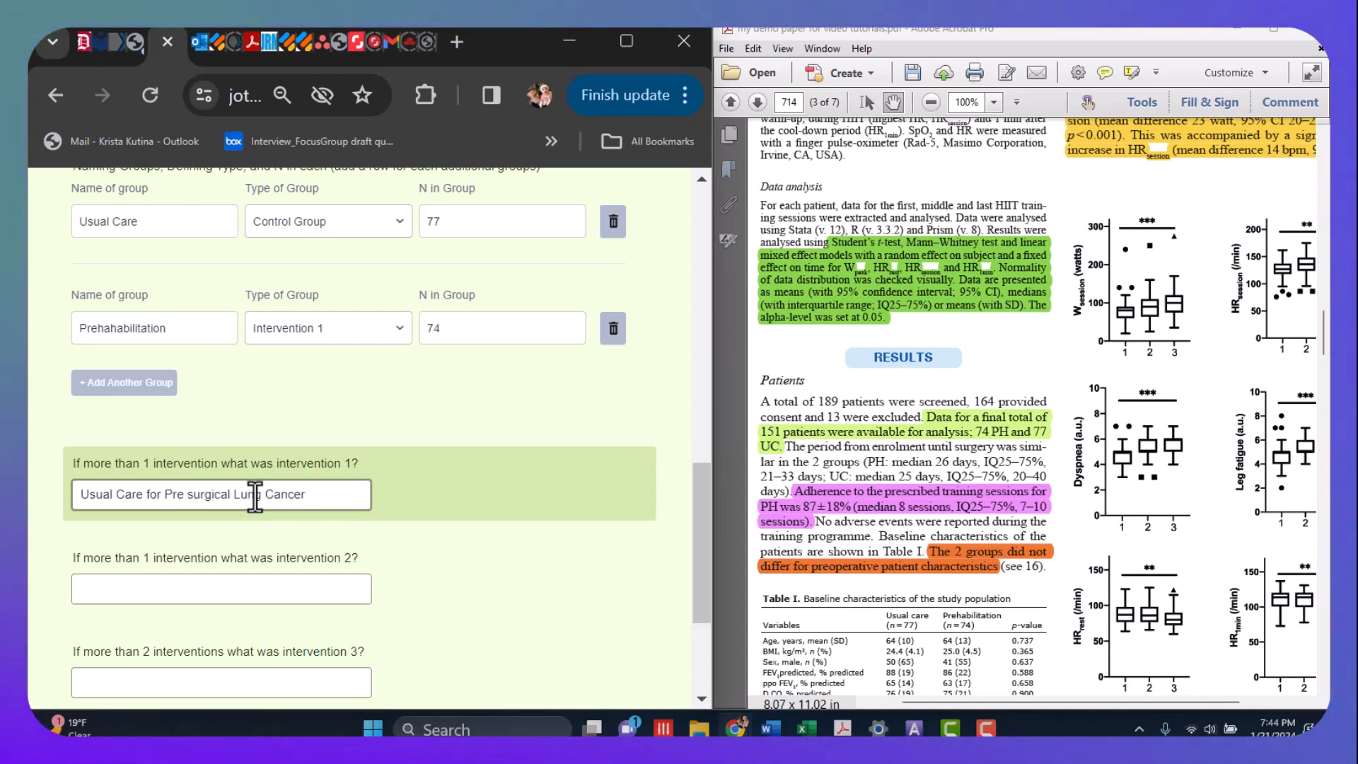
- Enter Prehabilitation as the answer for intervention 2
left_click(148, 587)
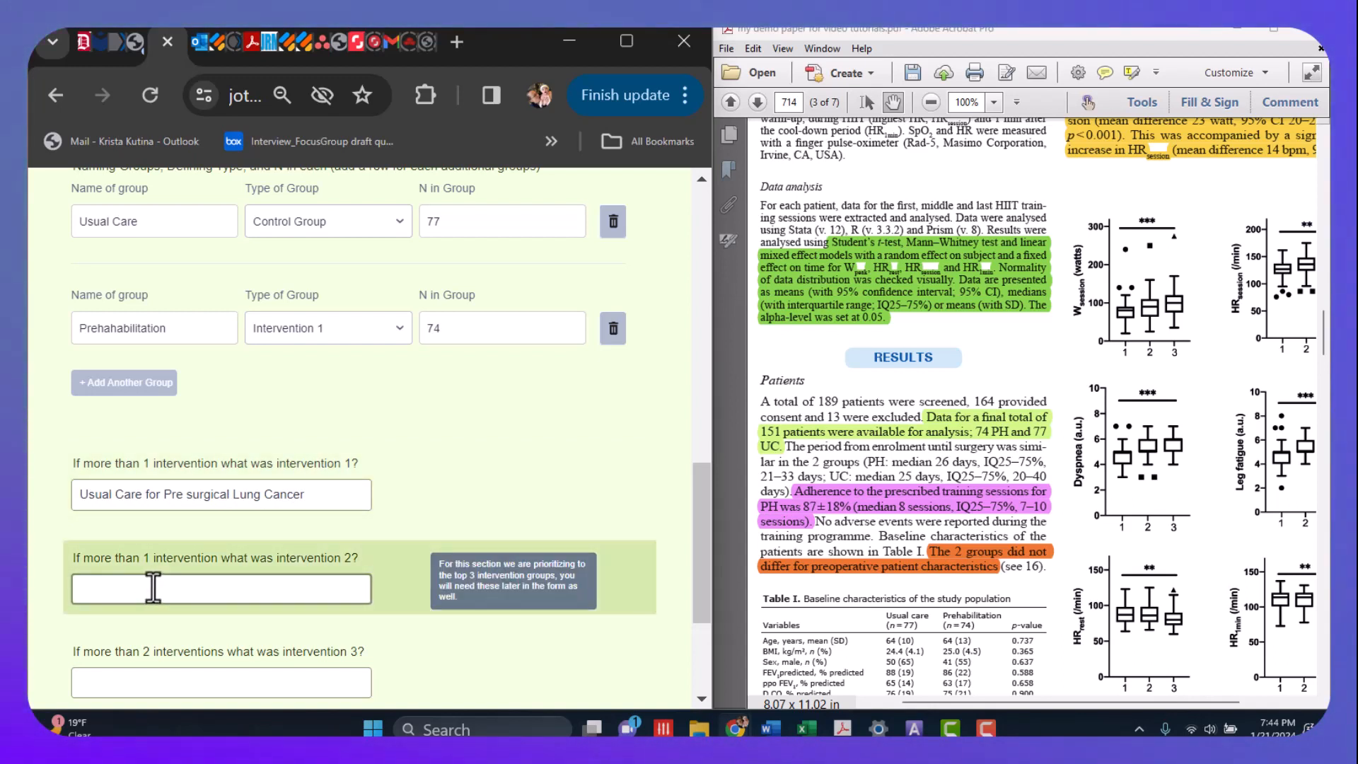
type("Prehabilitation")
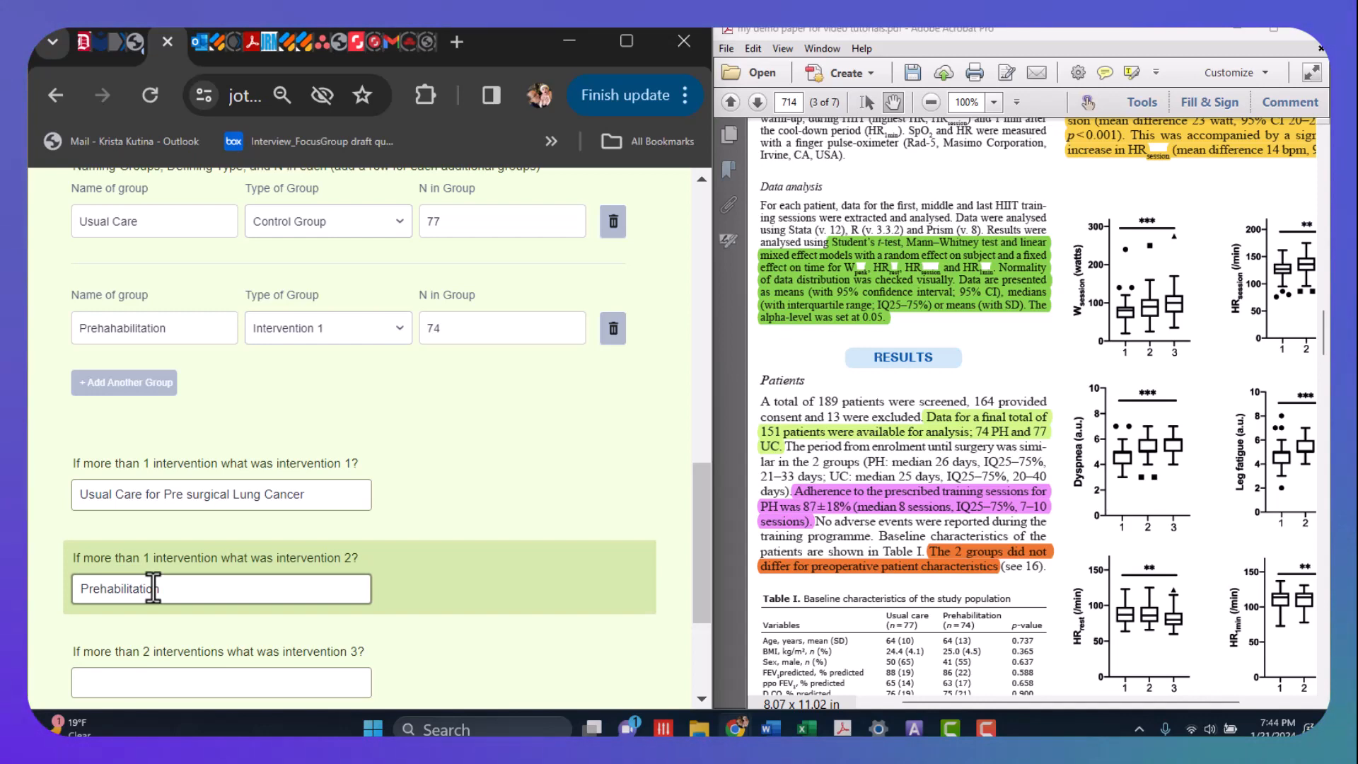
- Look up the high-intensity interval training protocol in the paper and extend intervention 2's answer to "Prehabilitation High Intensity Interval training"
left_click(1129, 258)
scroll(1130, 258, "up", 6)
scroll(1050, 273, "up", 5)
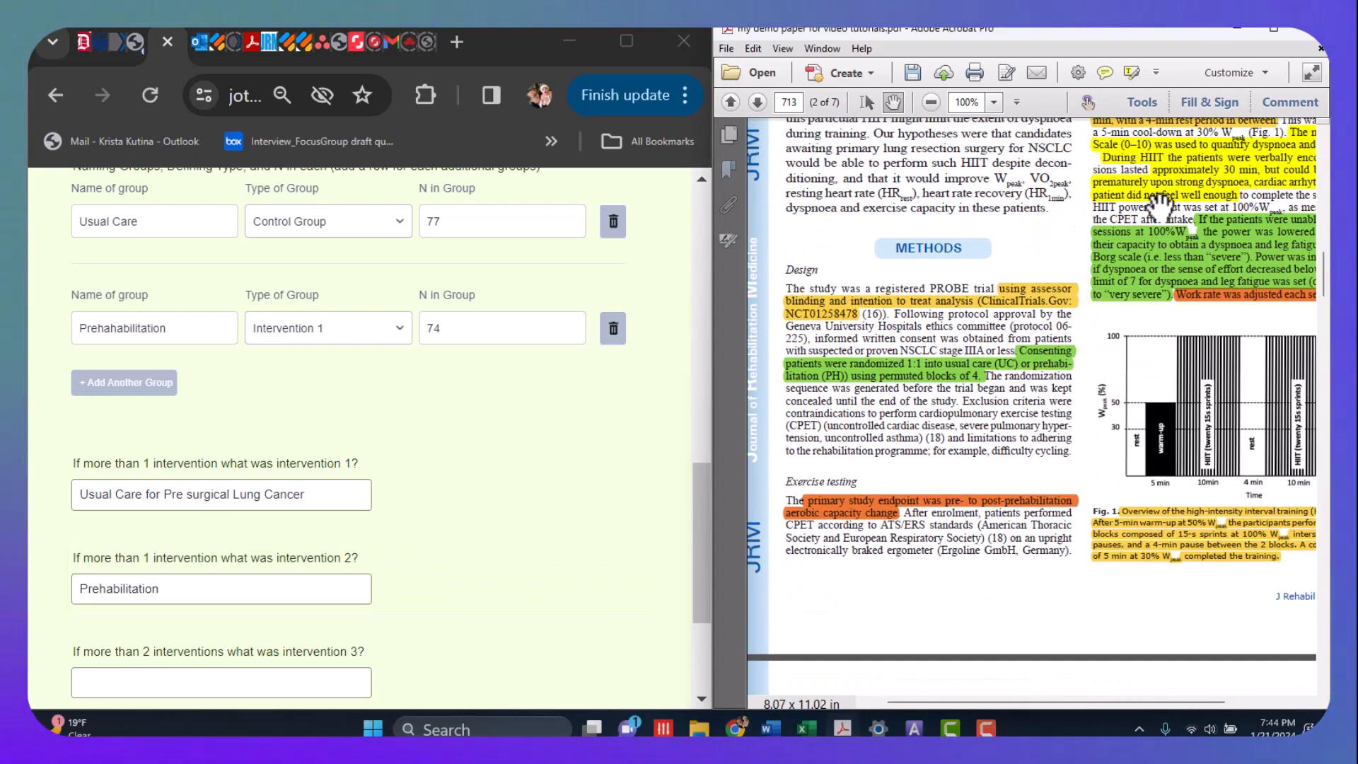
left_click_drag(1121, 254, 826, 558)
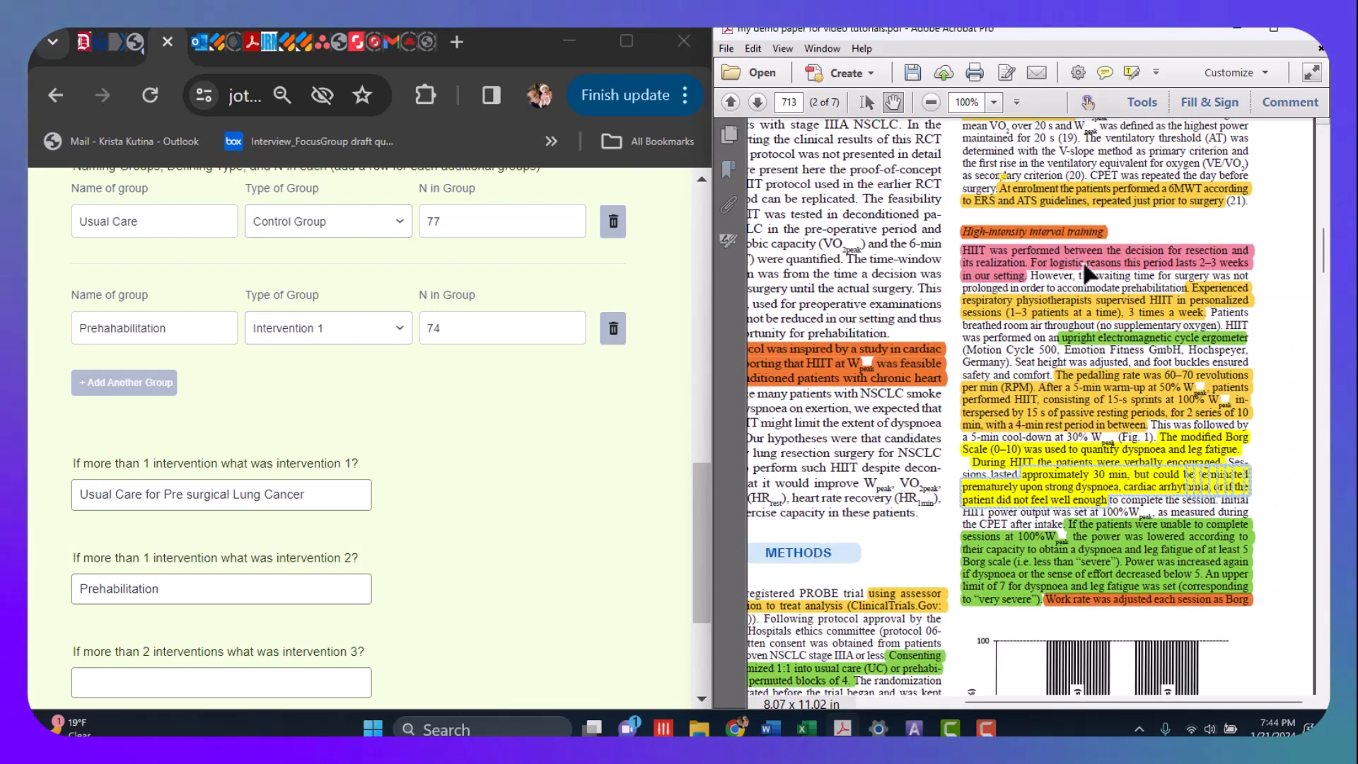
left_click_drag(1138, 221, 1136, 250)
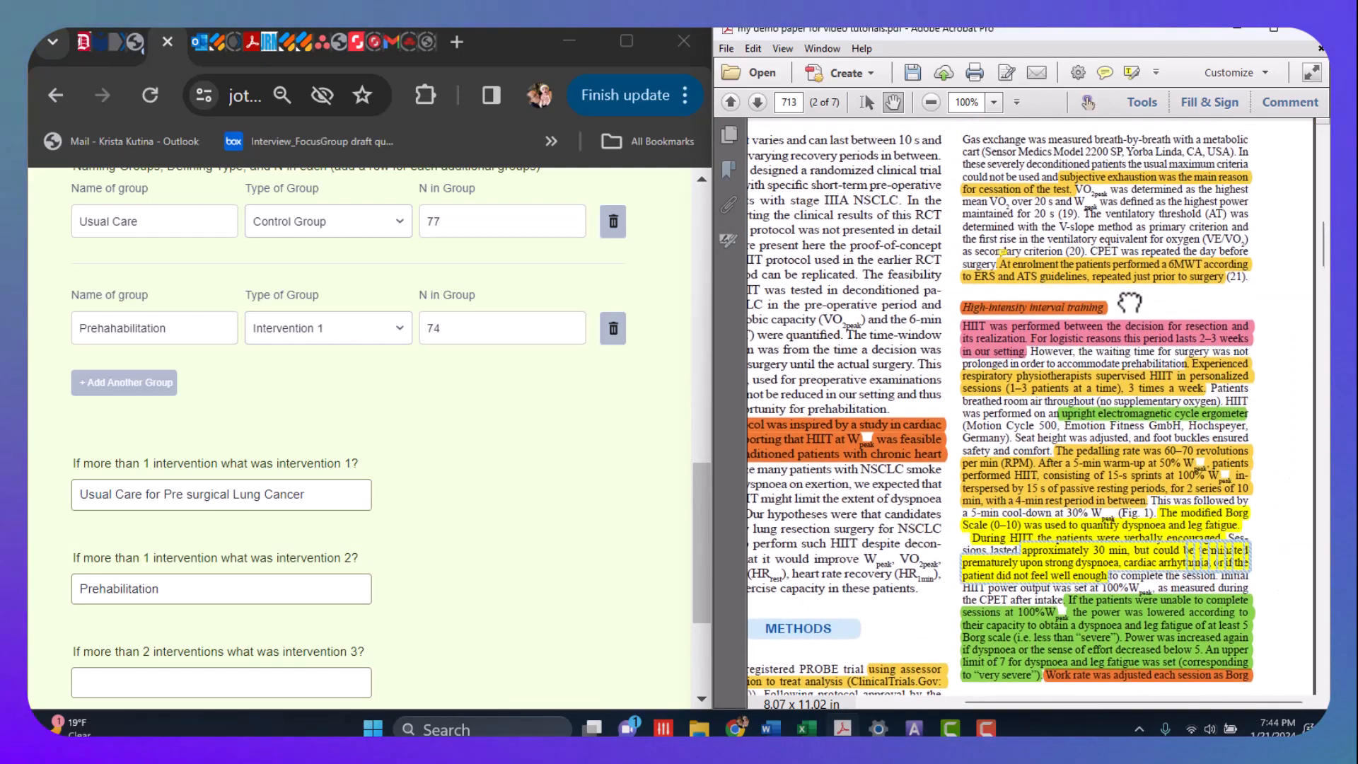
left_click_drag(1129, 294, 1091, 188)
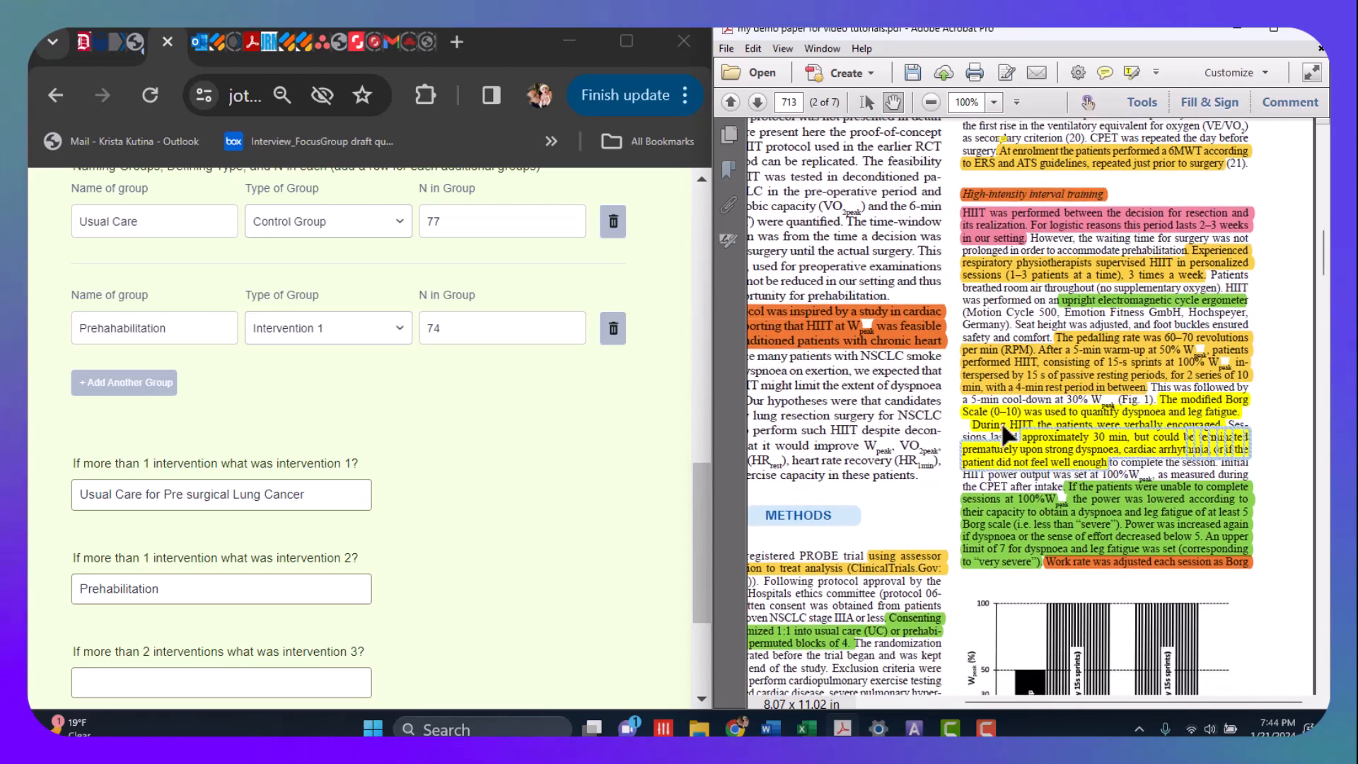
left_click(175, 594)
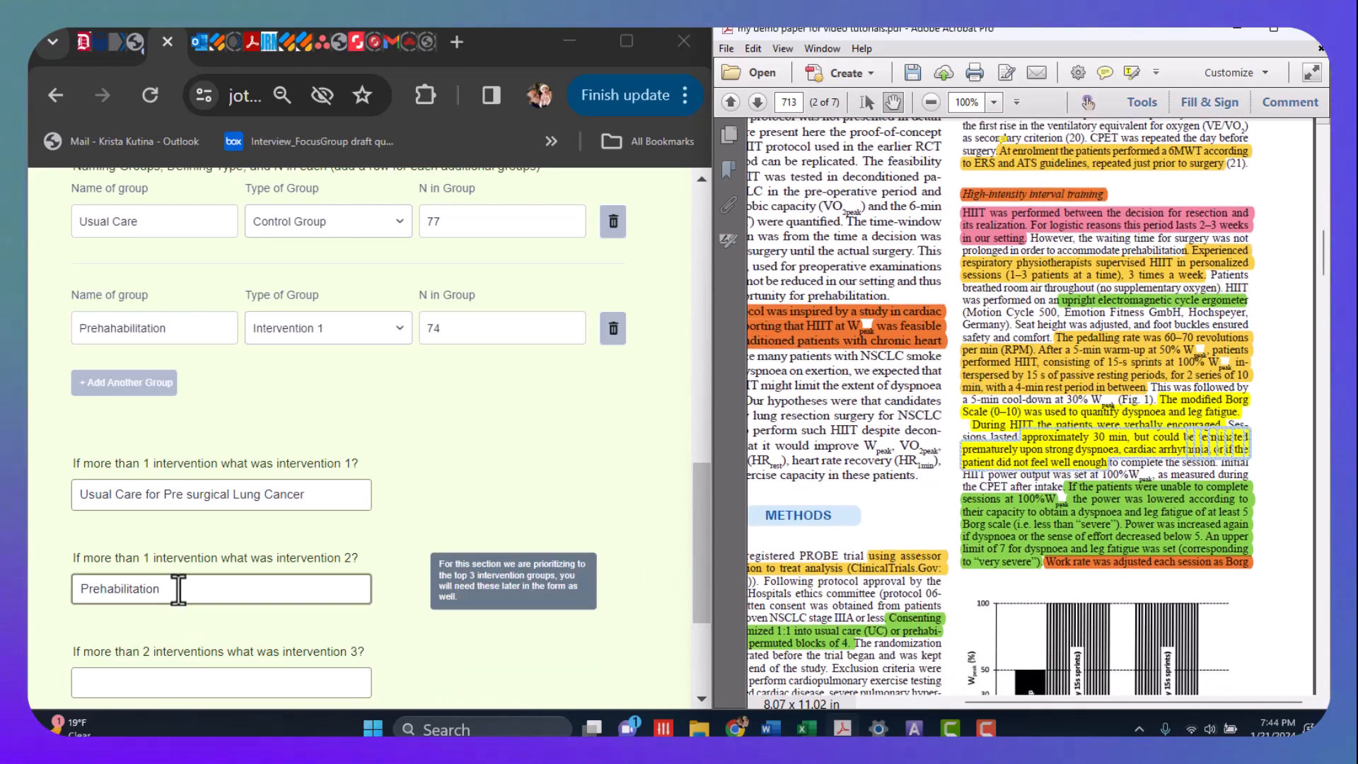
left_click(179, 588)
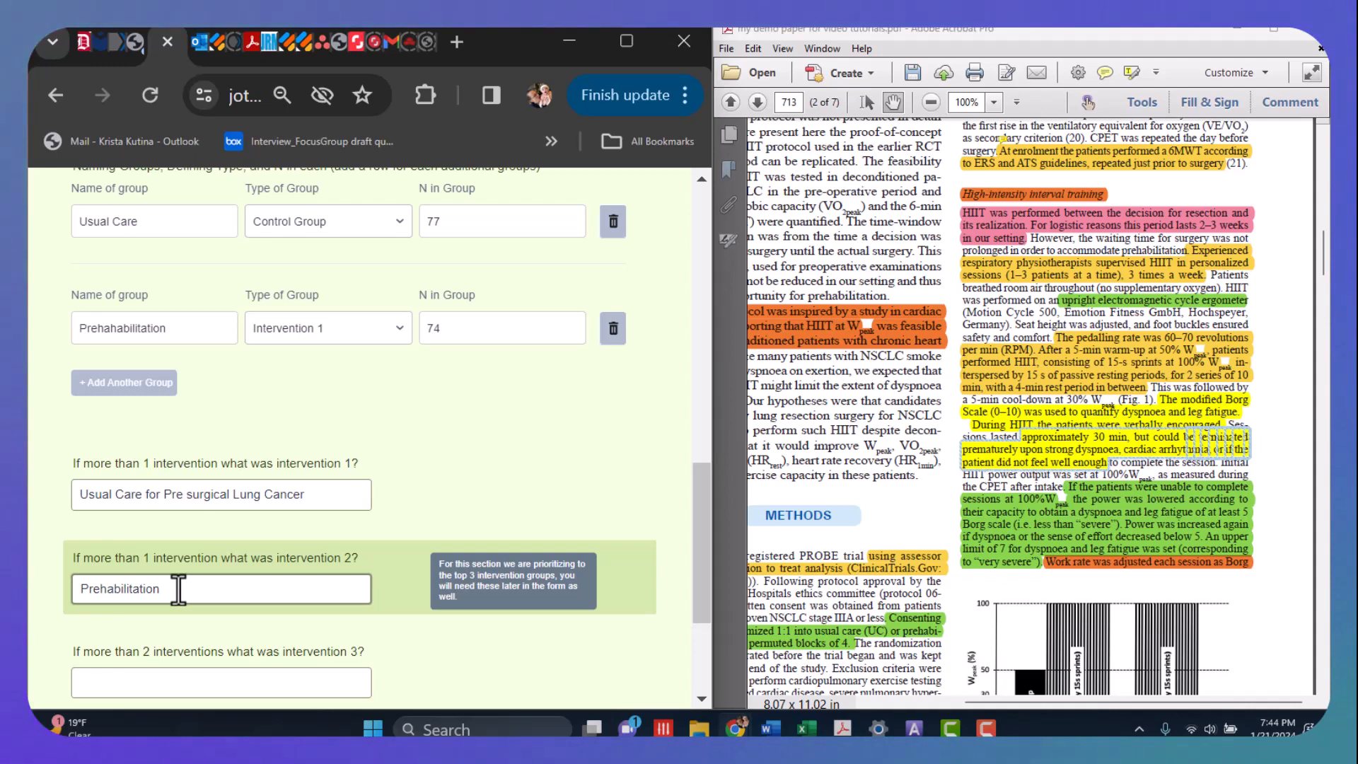
type("High Int")
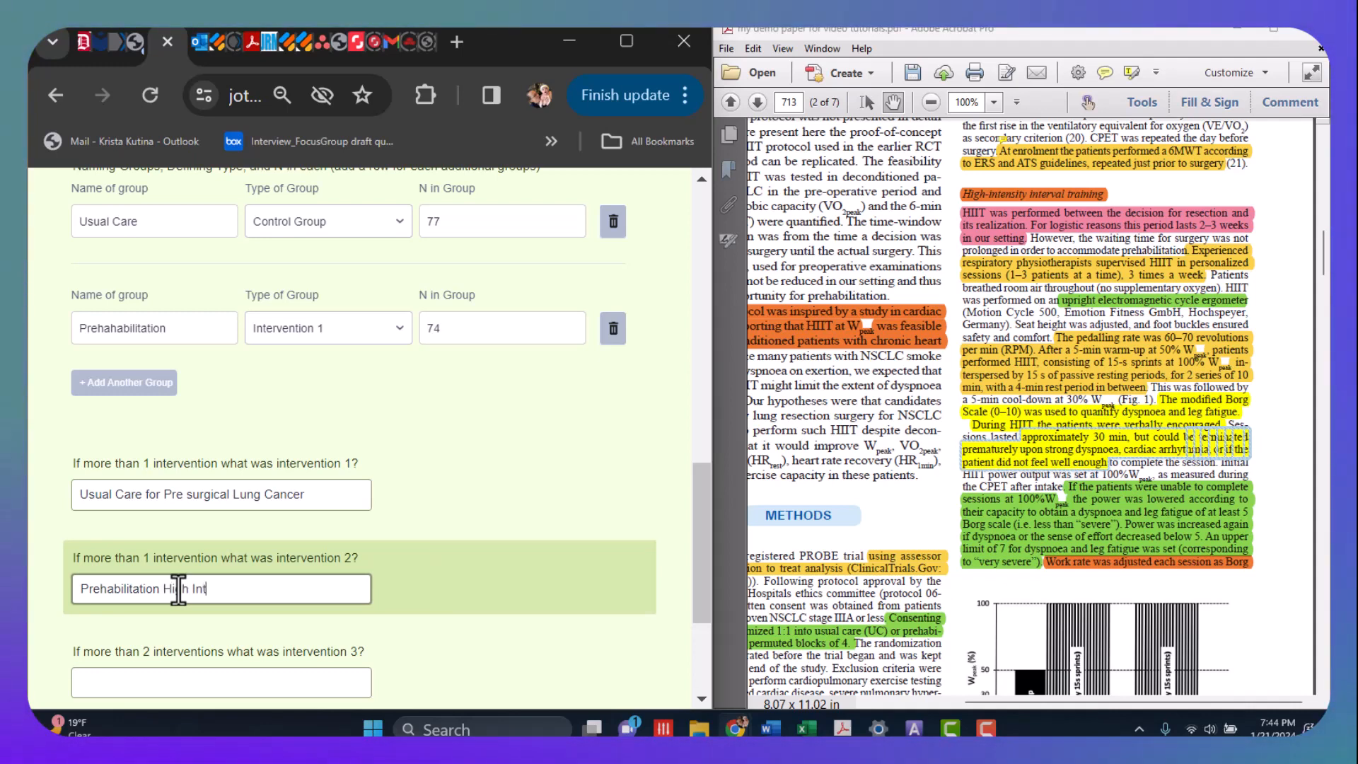
type("ensit")
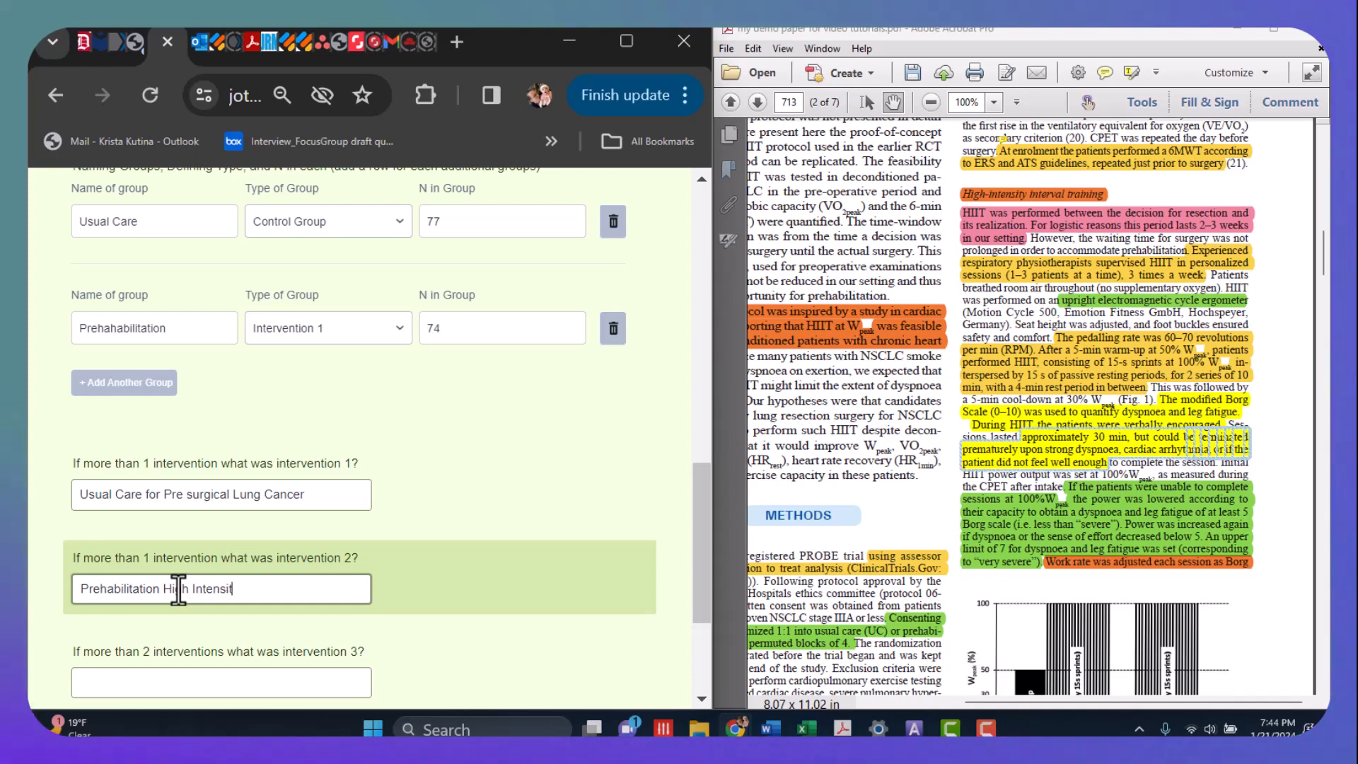
type("y Interval")
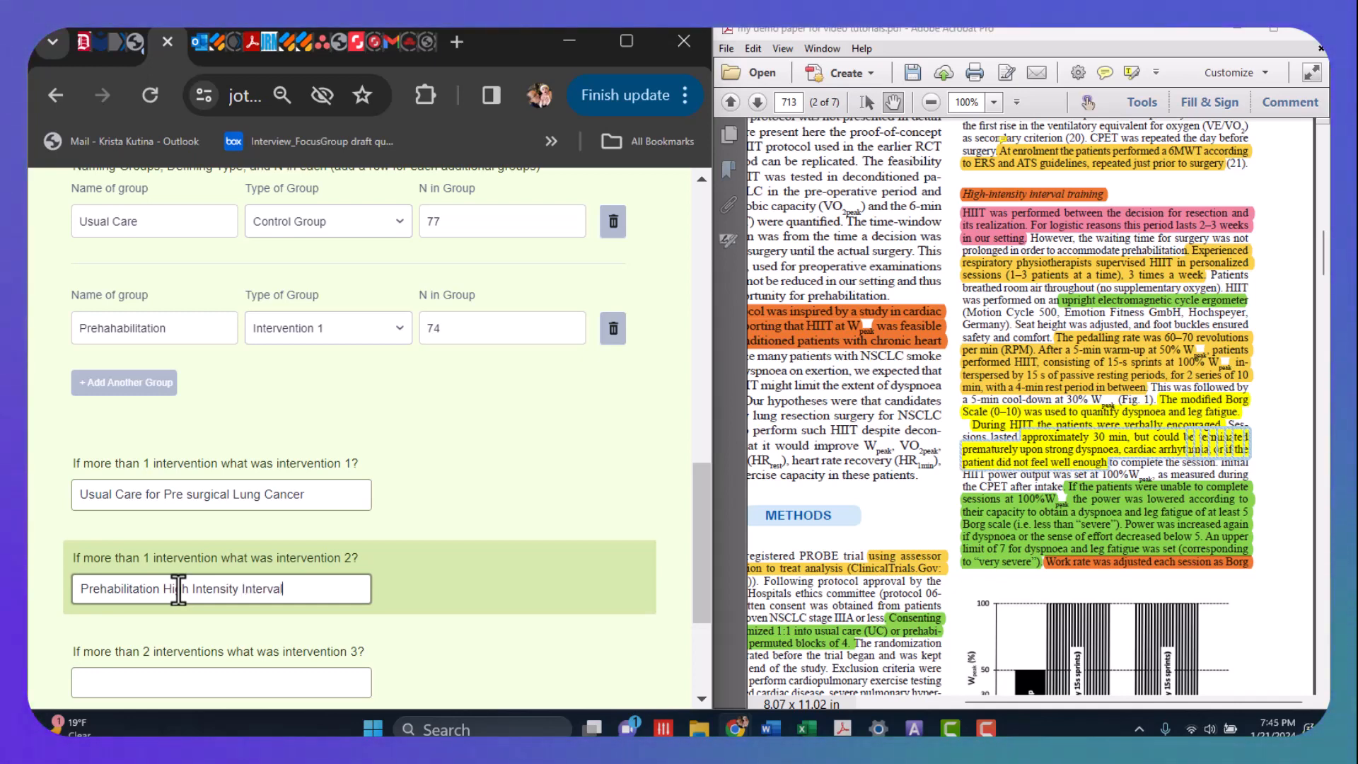
type(" training")
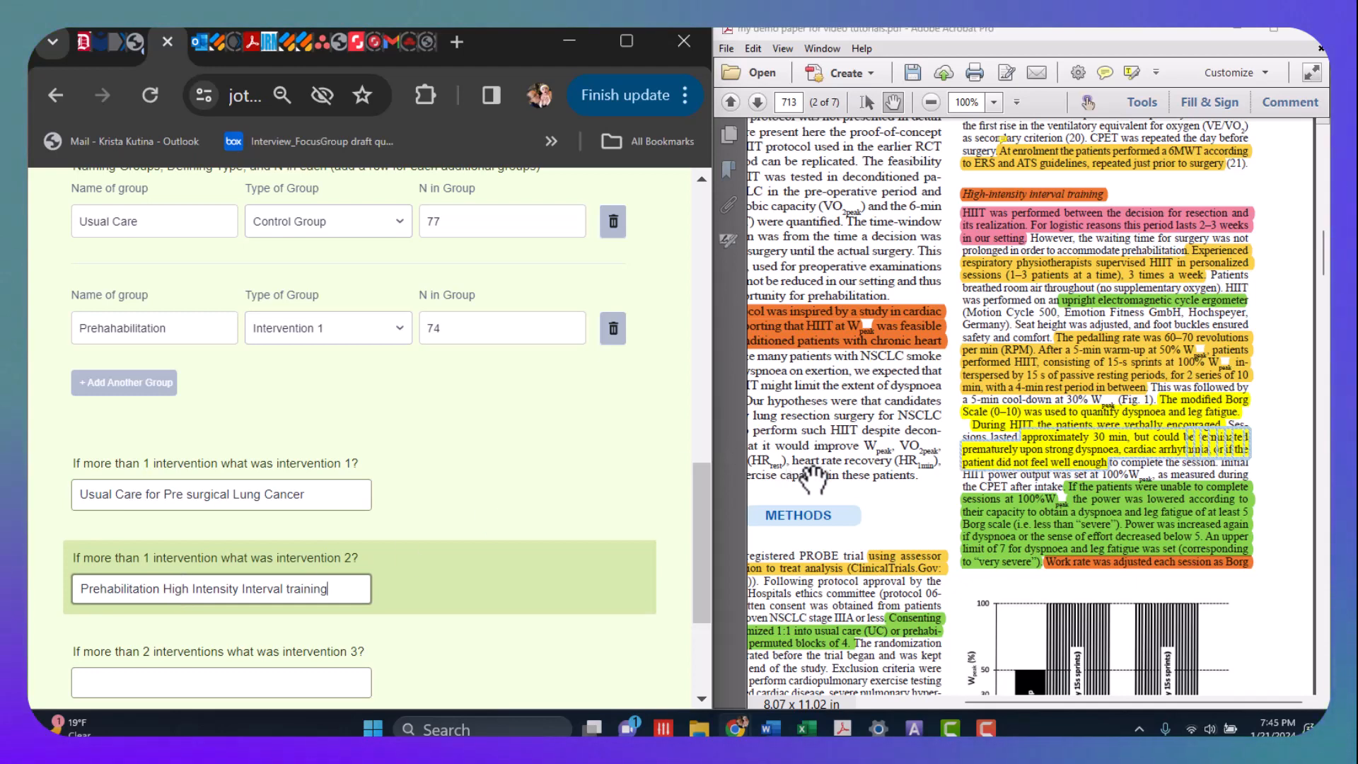
- Enter NA as the answer for intervention 3
scroll(438, 633, "down", 3)
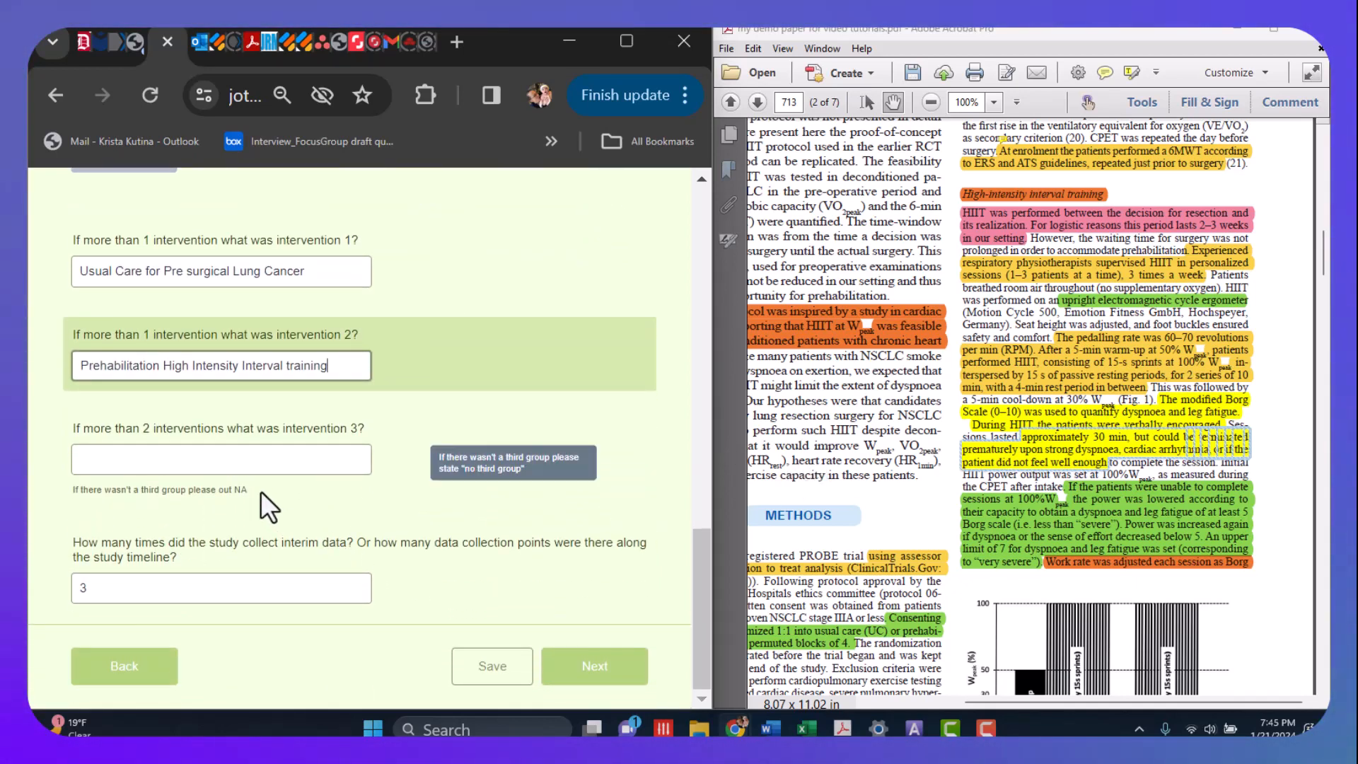
left_click(233, 451)
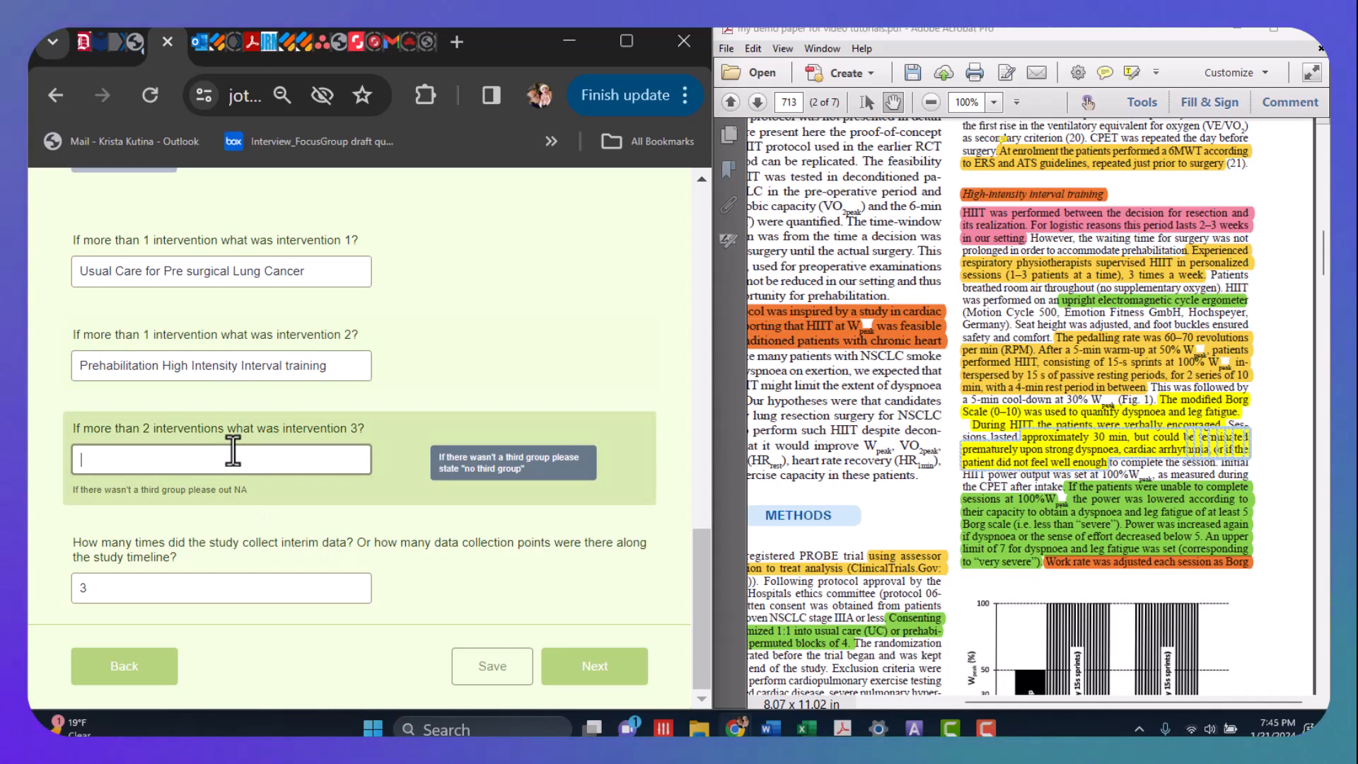
type("NA")
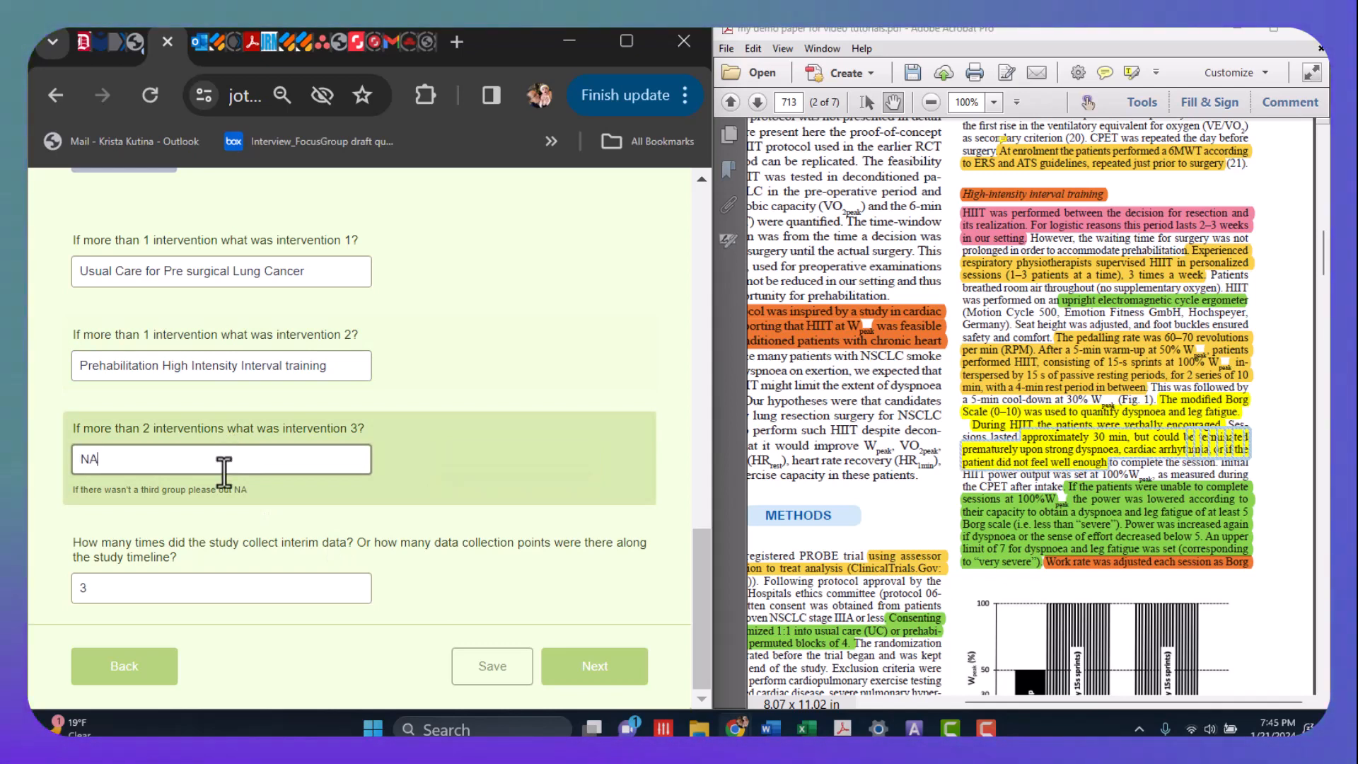
- Examine the paper's Methods, Measurements, Data analysis and Results sections for how many times the study collected data
left_click(82, 587)
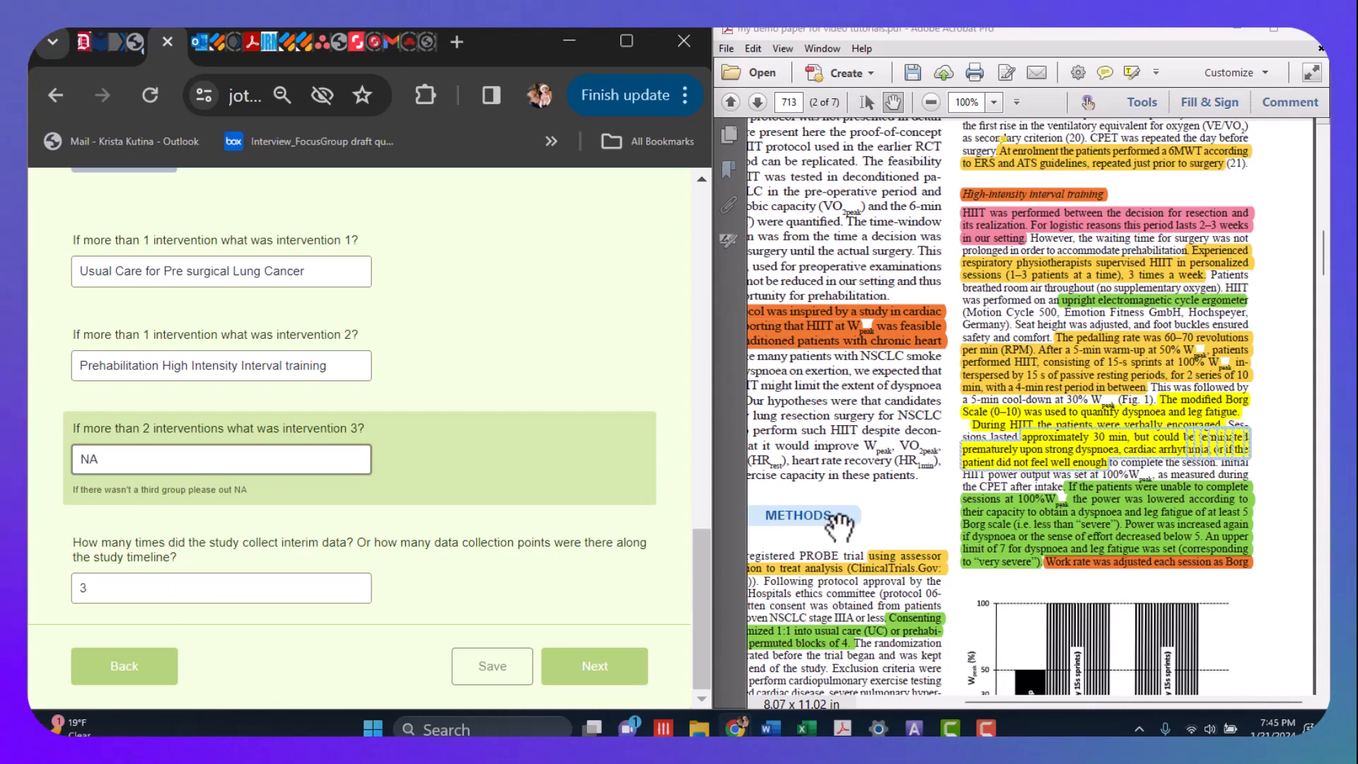
left_click_drag(849, 545, 973, 350)
scroll(958, 425, "down", 10)
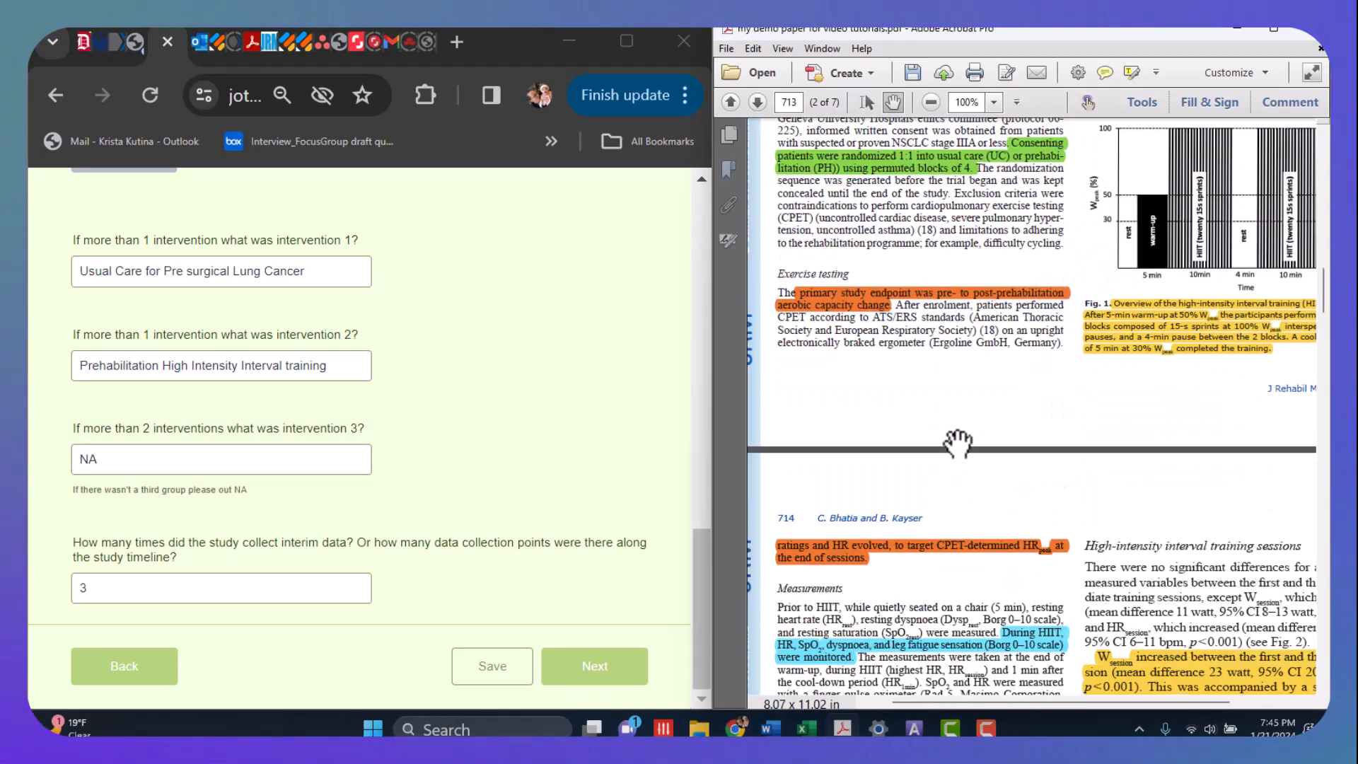
scroll(959, 453, "down", 5)
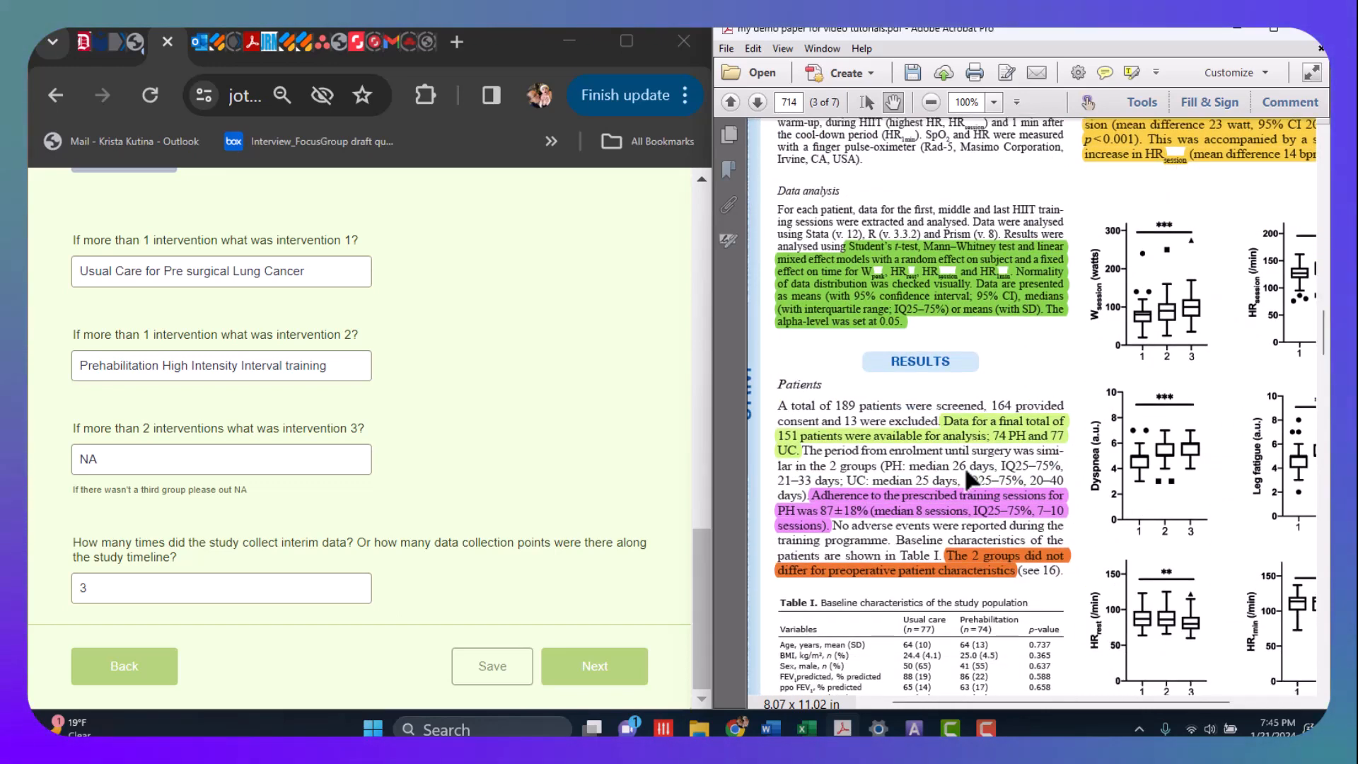
scroll(969, 473, "down", 1)
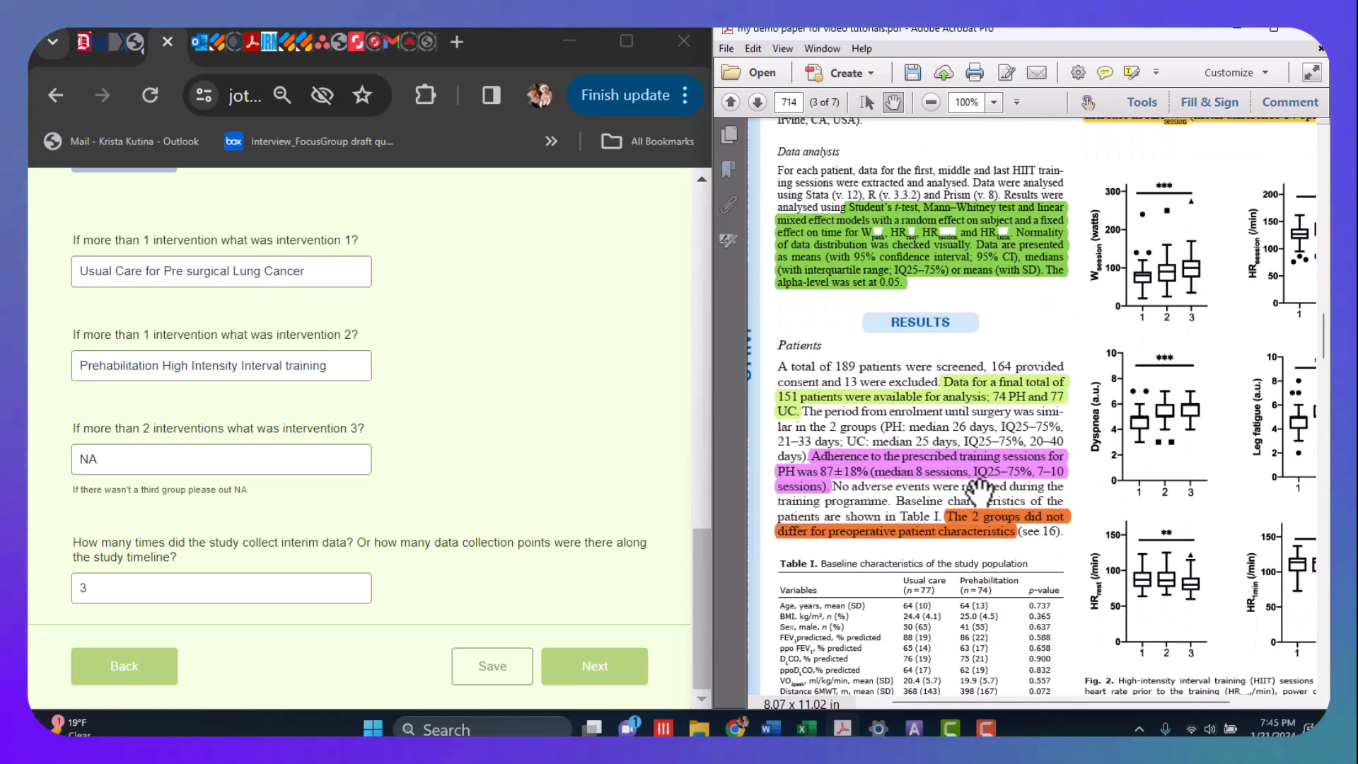
scroll(980, 488, "down", 3)
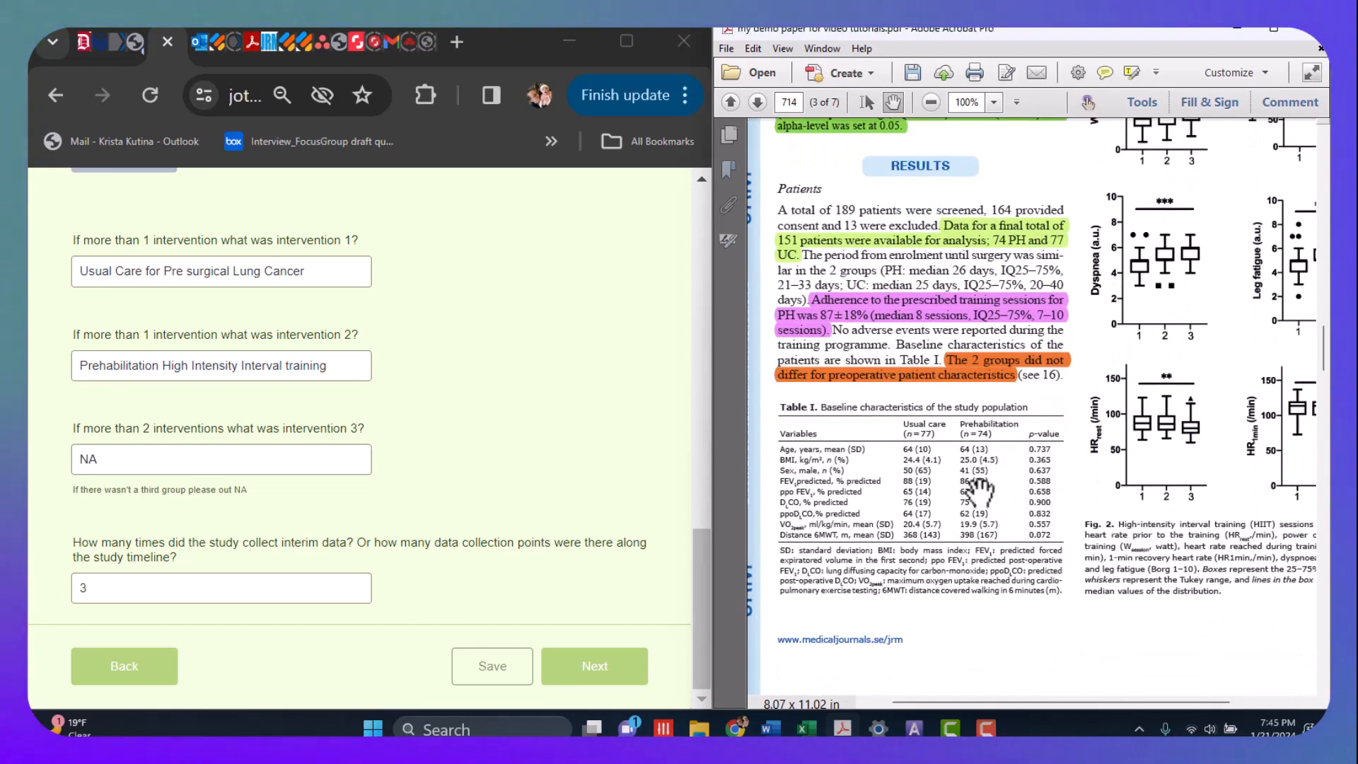
scroll(980, 488, "up", 1)
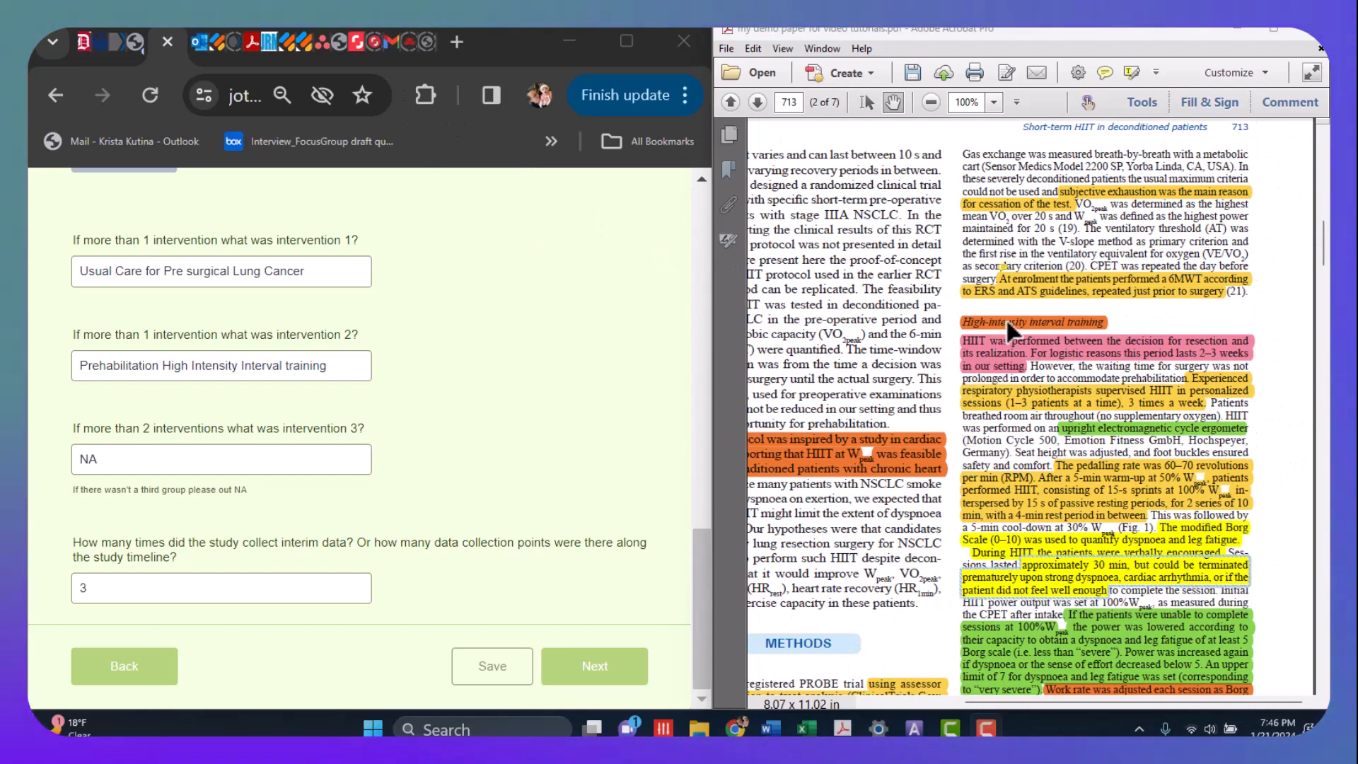
mouse_move(1018, 290)
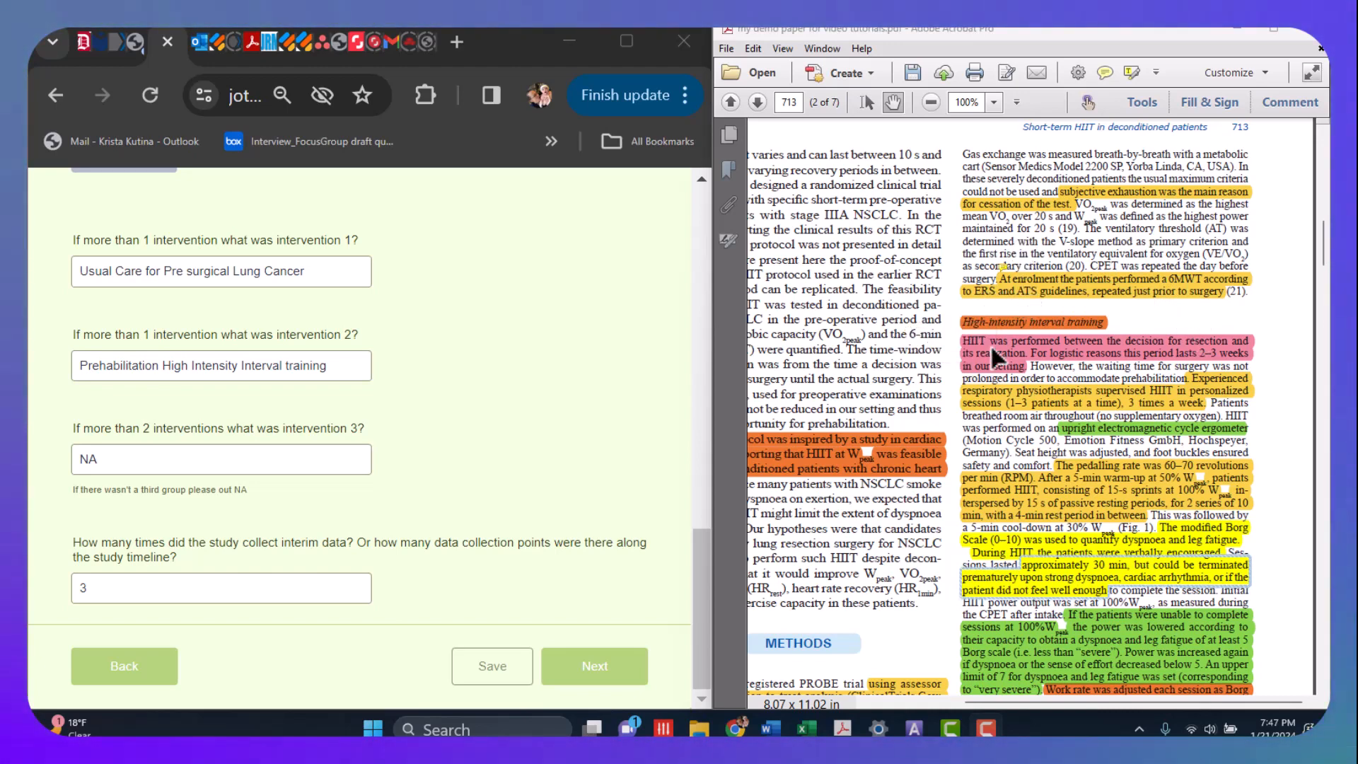
left_click_drag(877, 646, 997, 365)
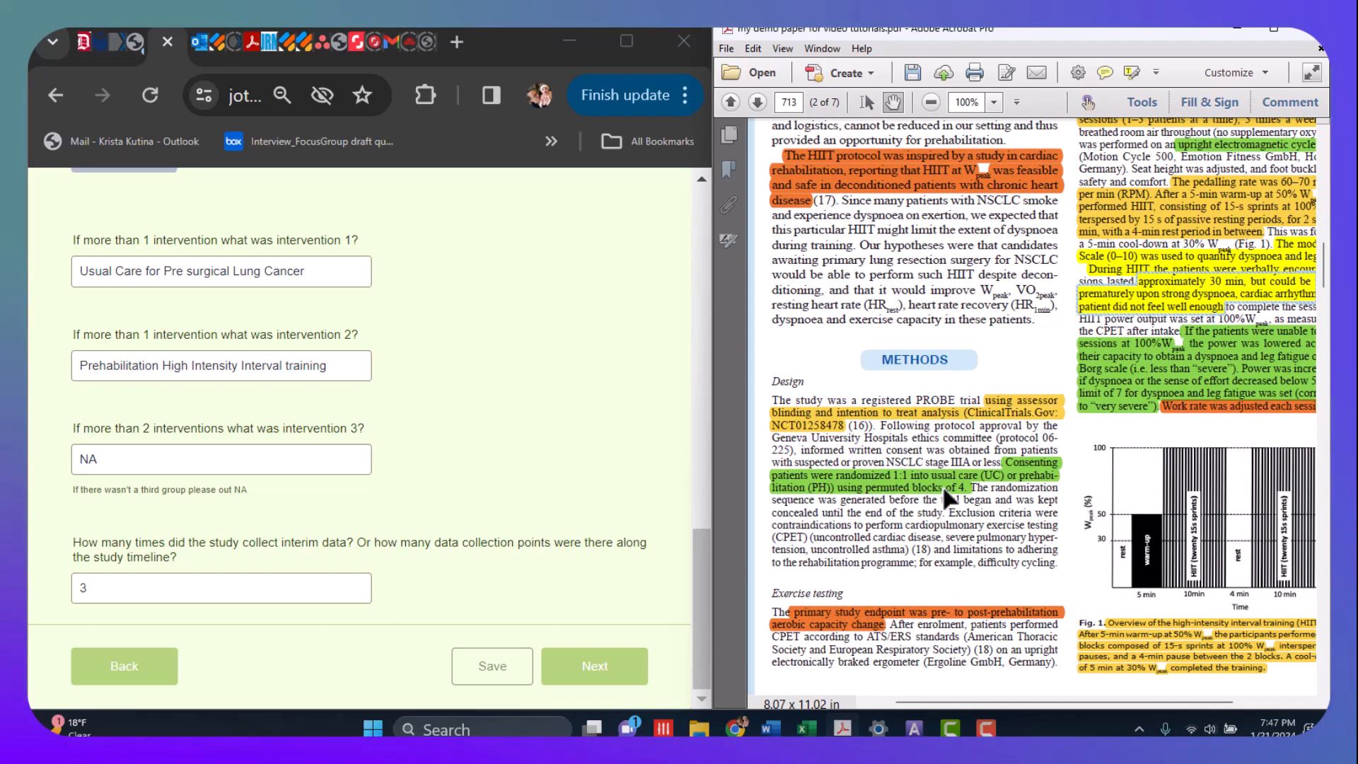
left_click_drag(1017, 352, 884, 665)
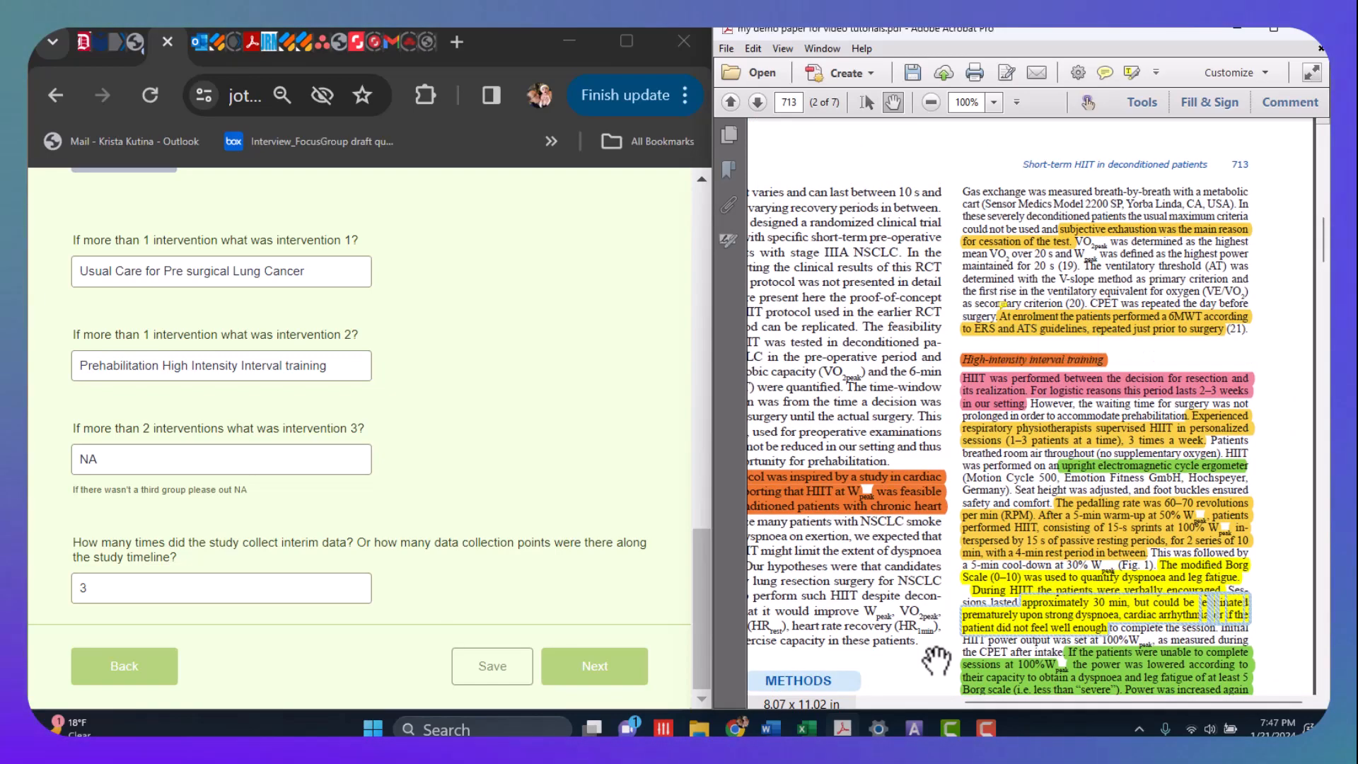
left_click_drag(940, 651, 1053, 217)
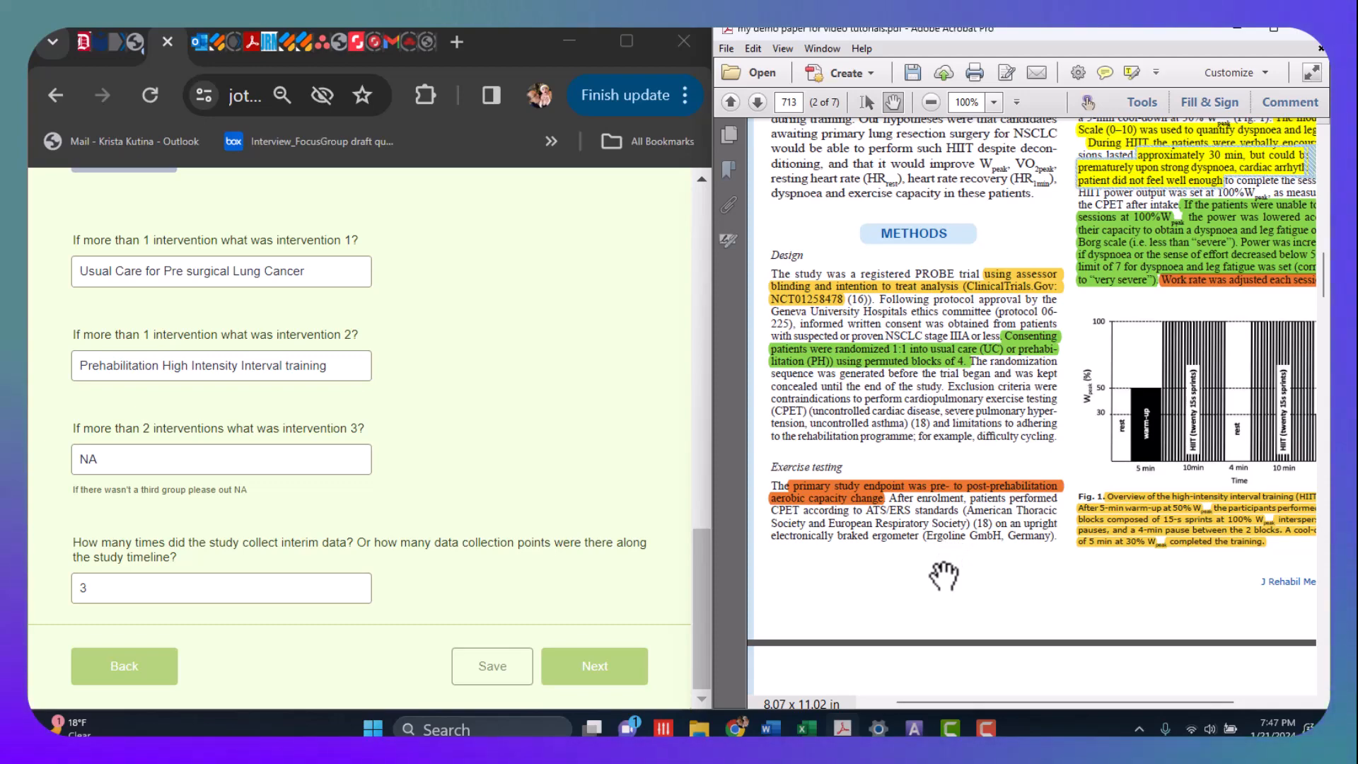
left_click_drag(943, 576, 953, 177)
left_click_drag(931, 357, 943, 266)
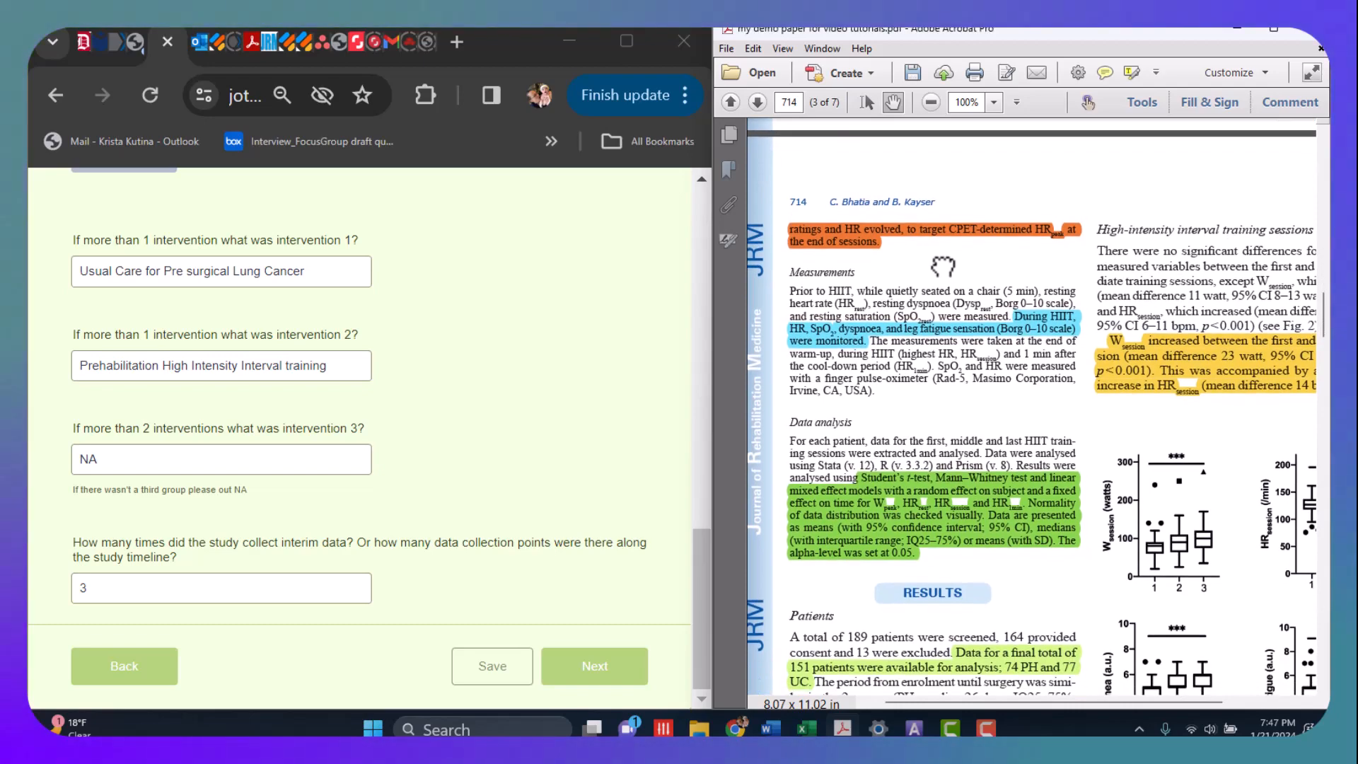
left_click_drag(1016, 598, 1006, 391)
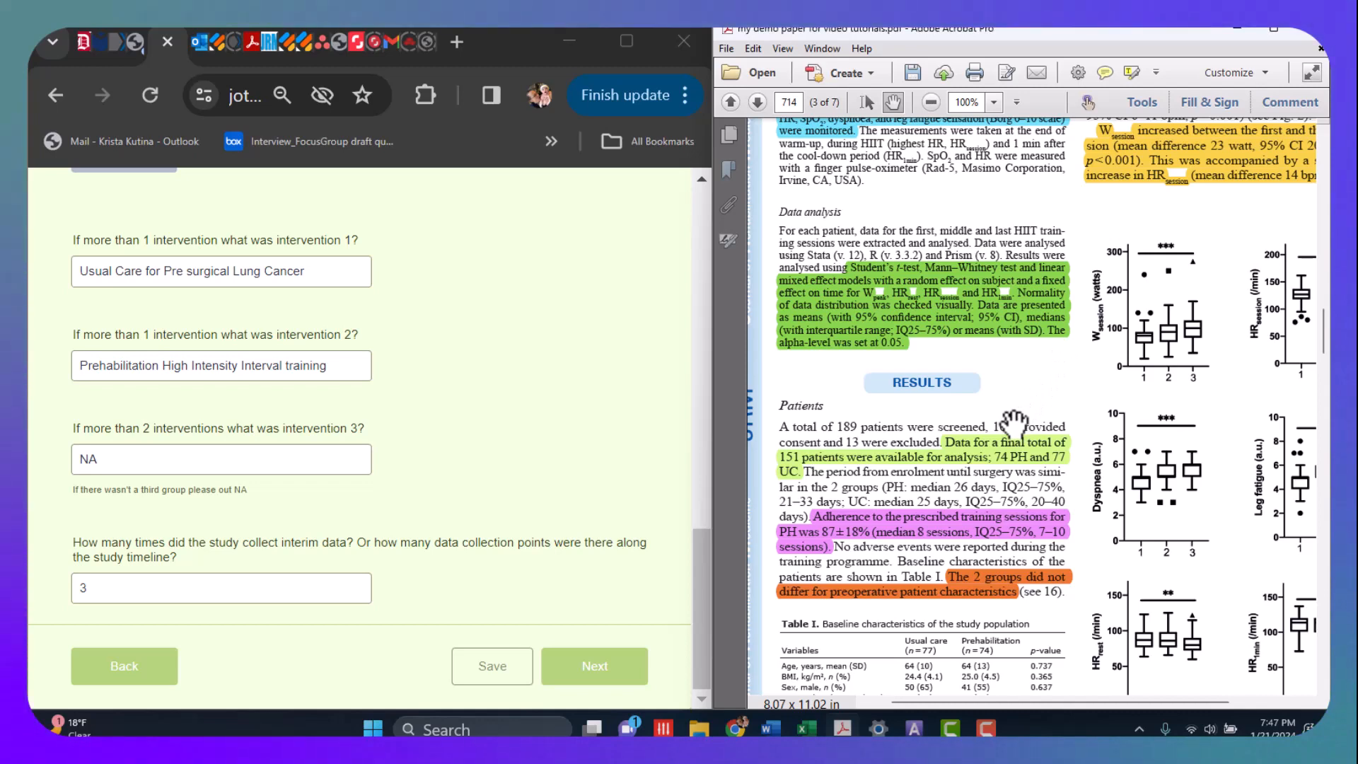
scroll(1015, 423, "down", 3)
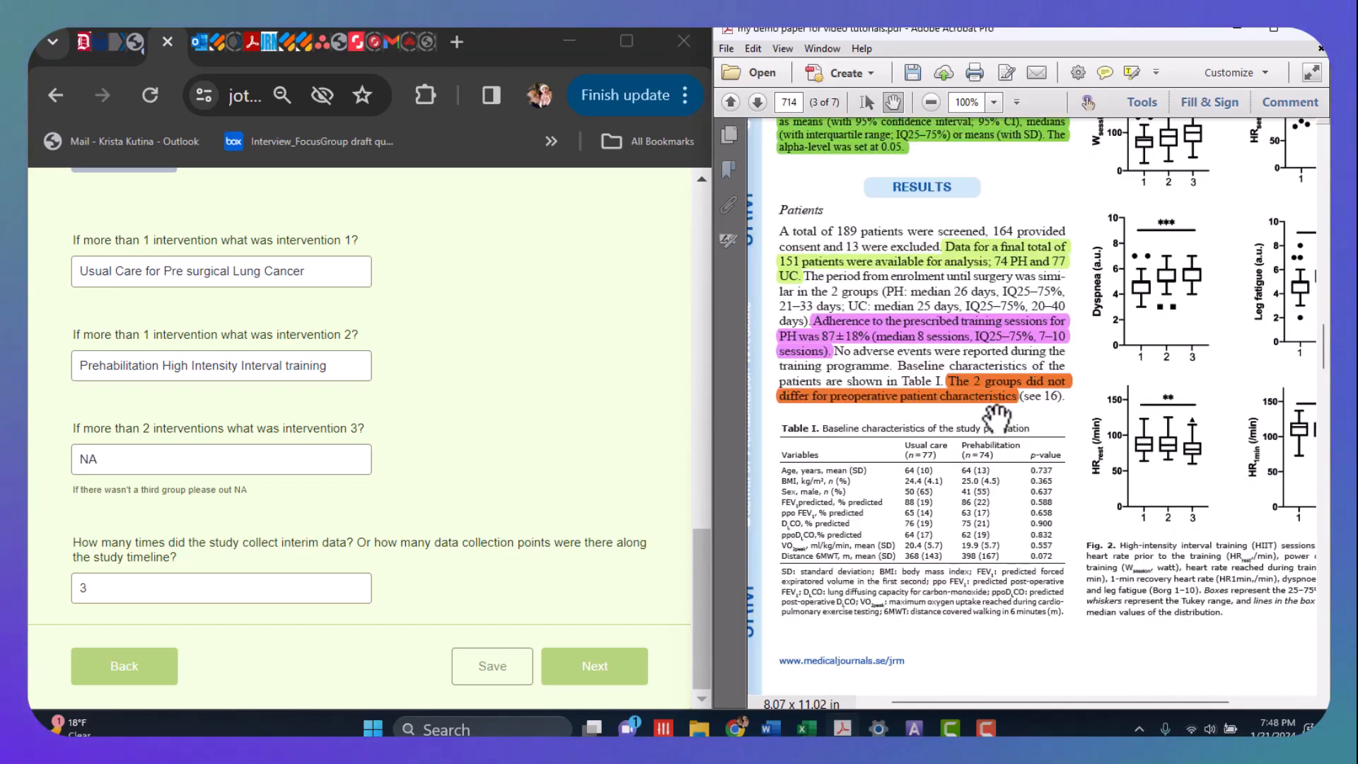
- Review the form section's answers from the experimental condition question through the data collection points, and save the form
left_click(103, 591)
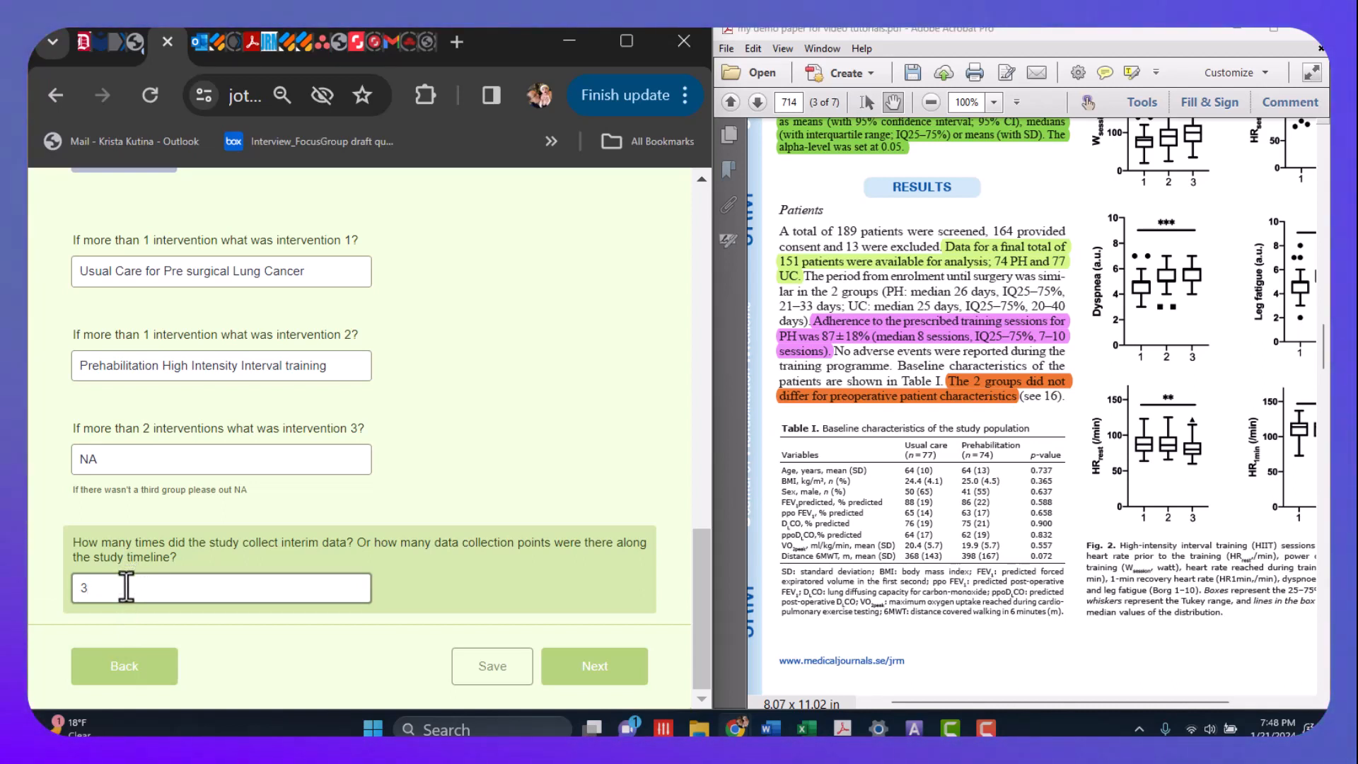
scroll(388, 430, "up", 5)
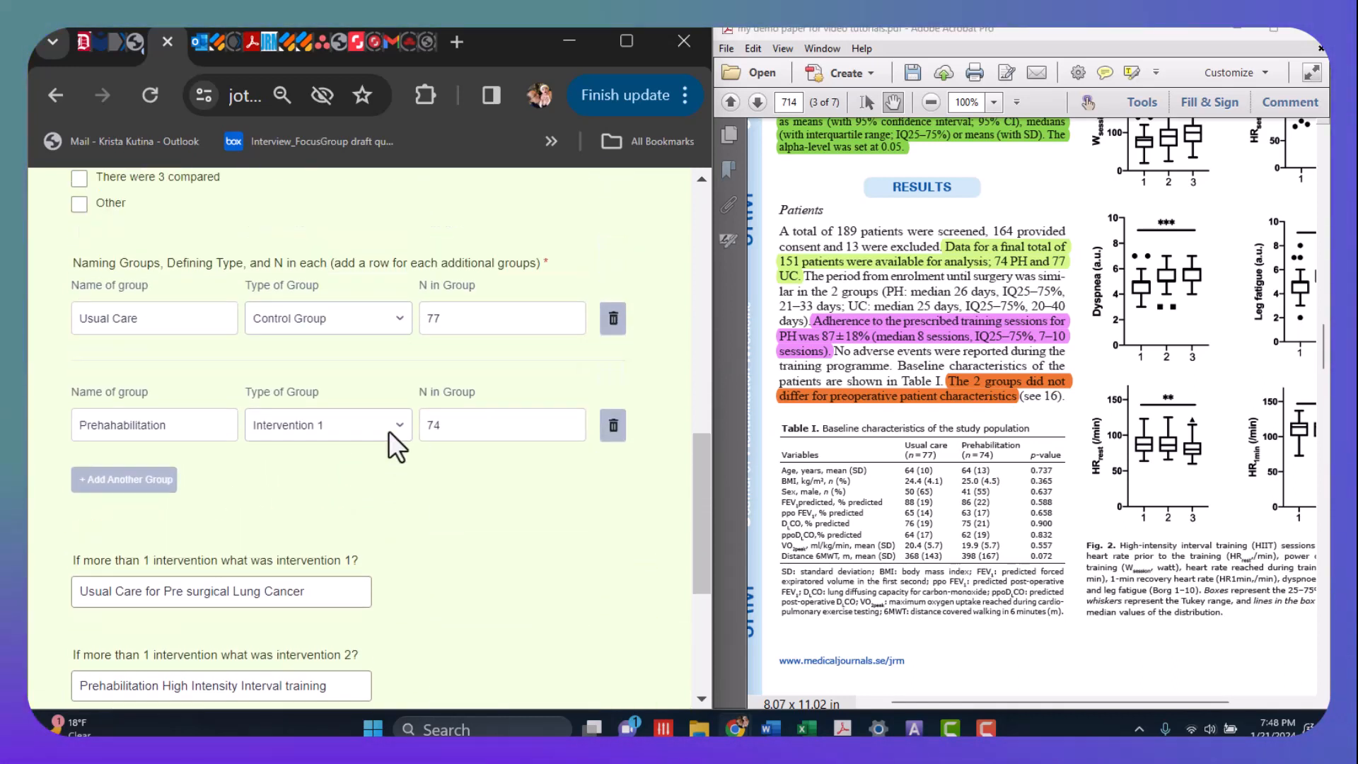
scroll(389, 430, "up", 6)
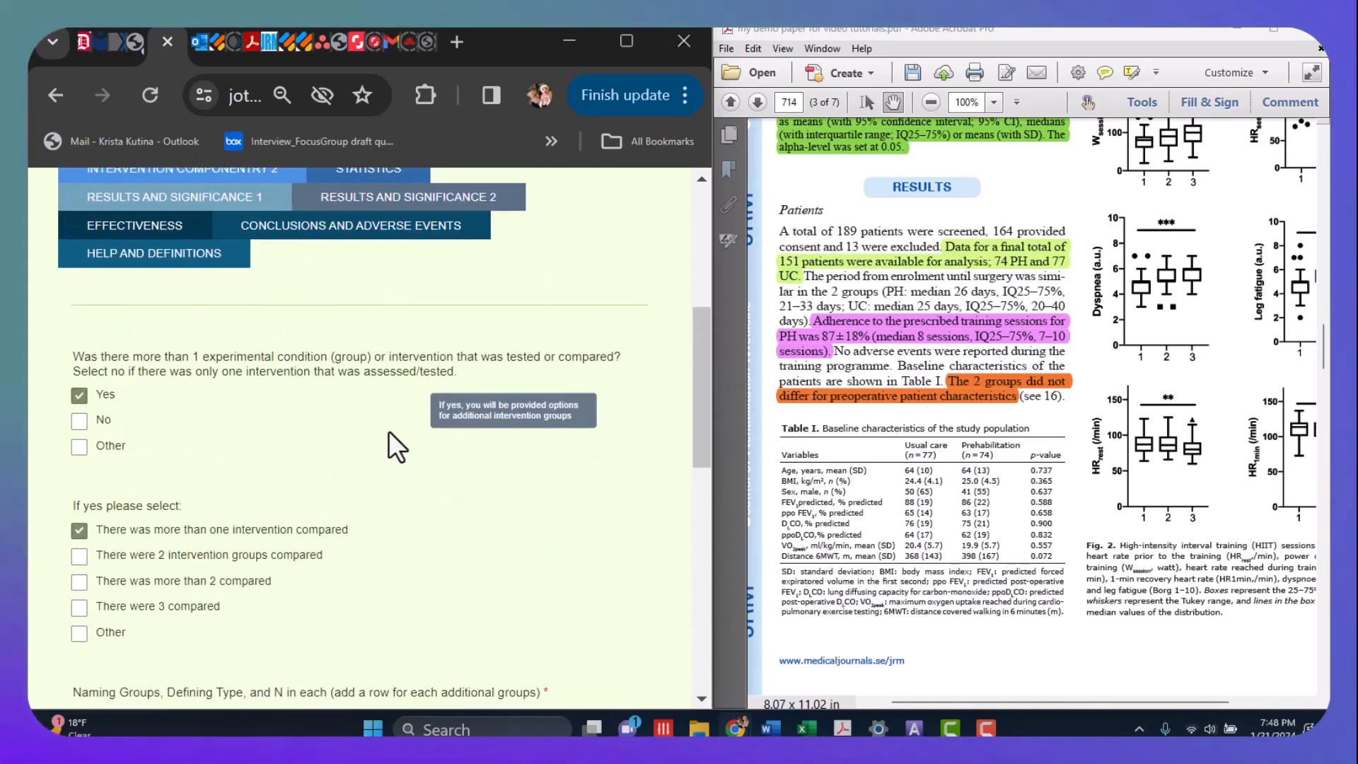
scroll(389, 431, "up", 2)
scroll(490, 587, "down", 4)
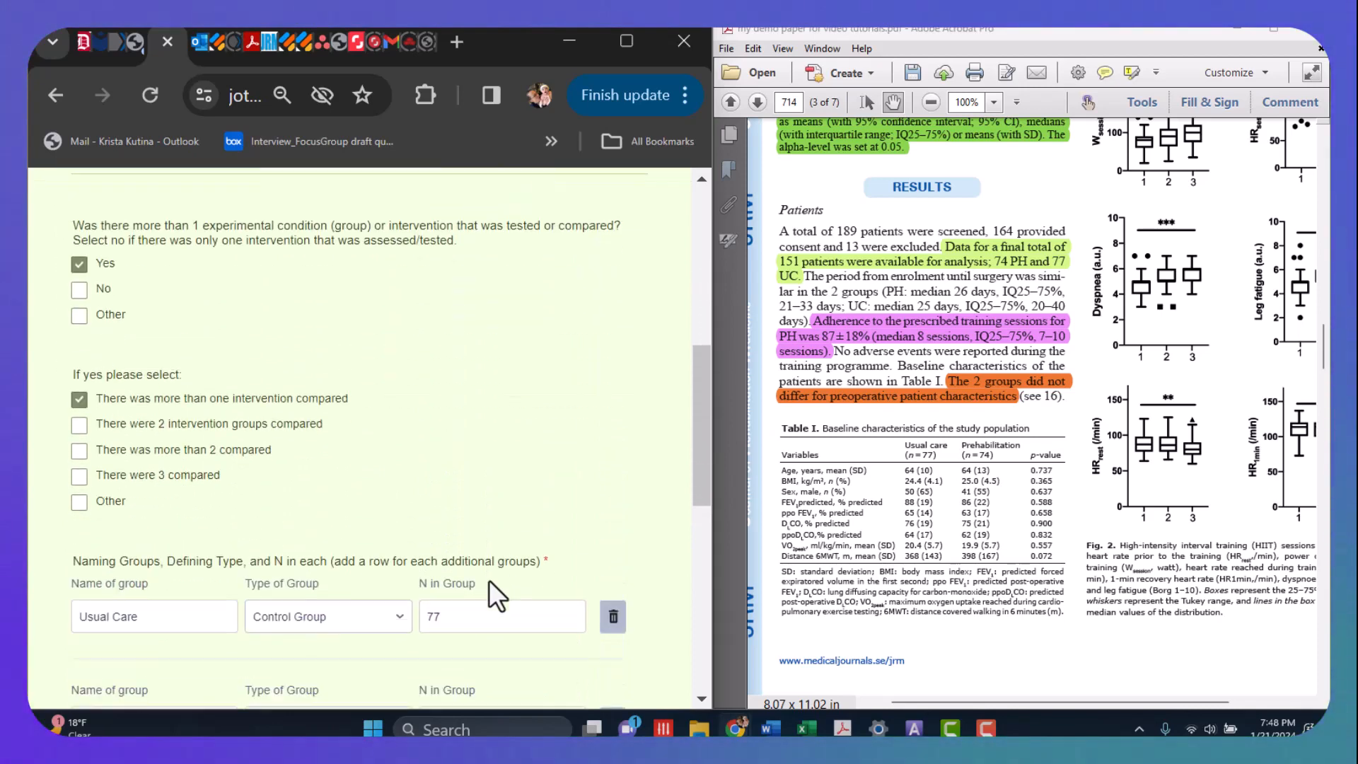
scroll(489, 588, "down", 9)
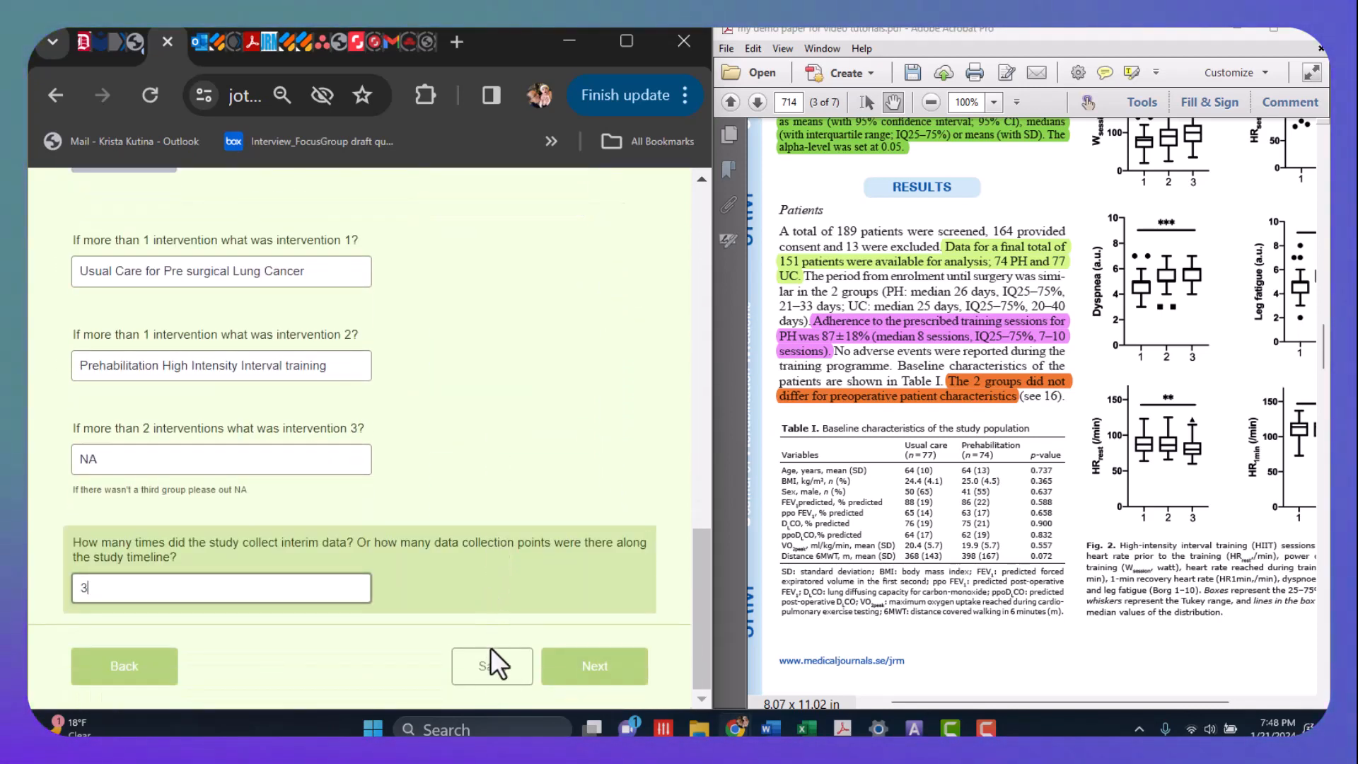
left_click(493, 669)
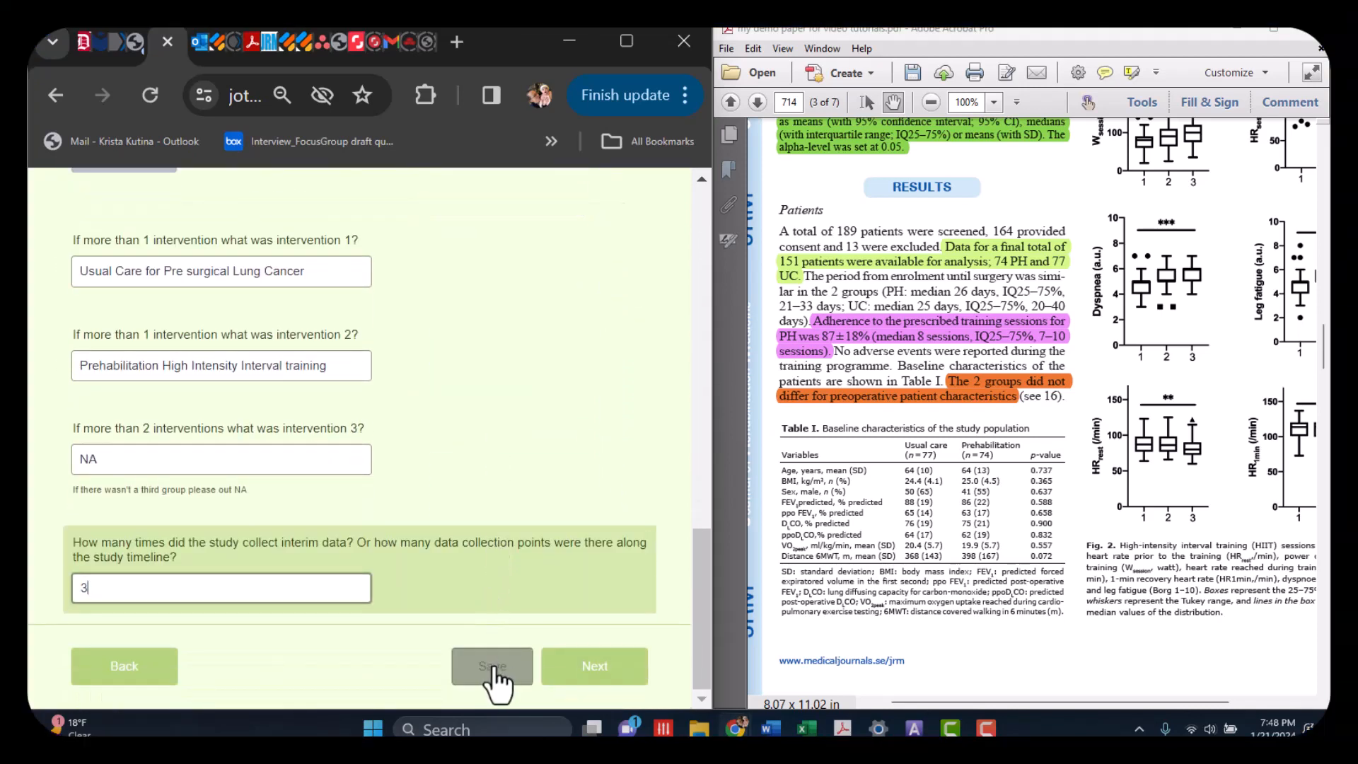